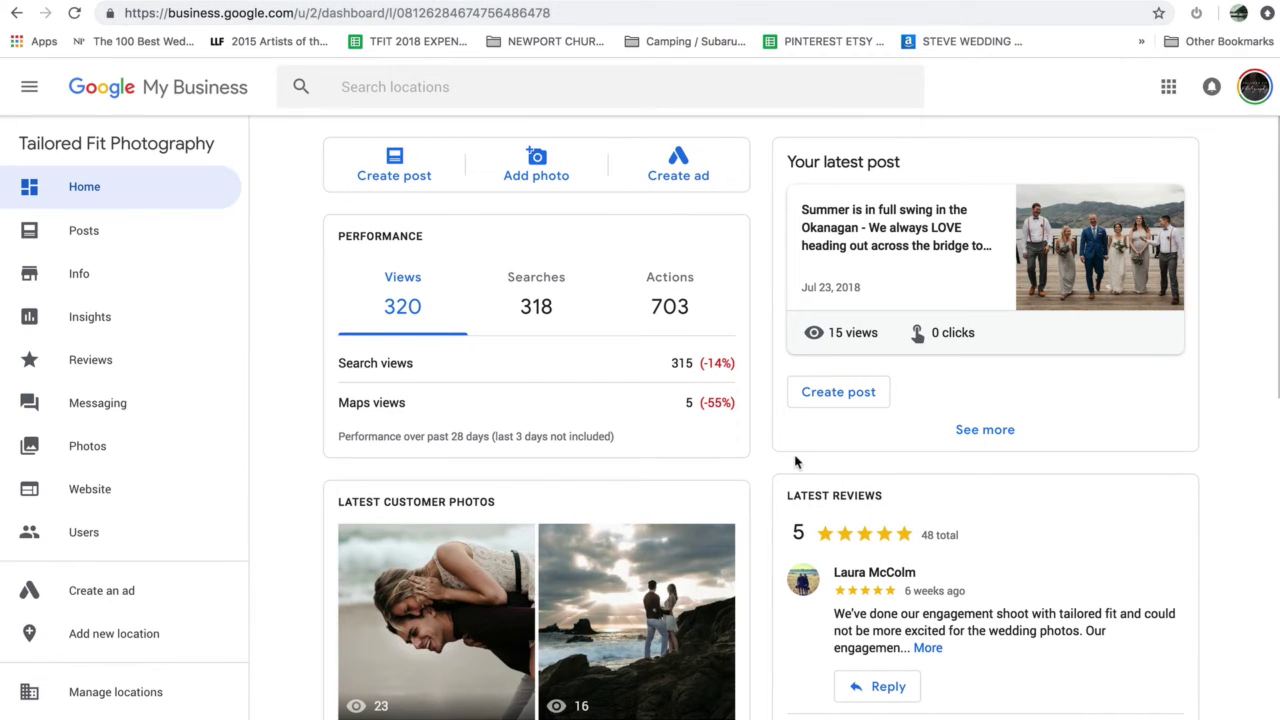
{"action": "scroll", "coordinate": [564, 350], "scroll_direction": "down", "scroll_amount": 10}
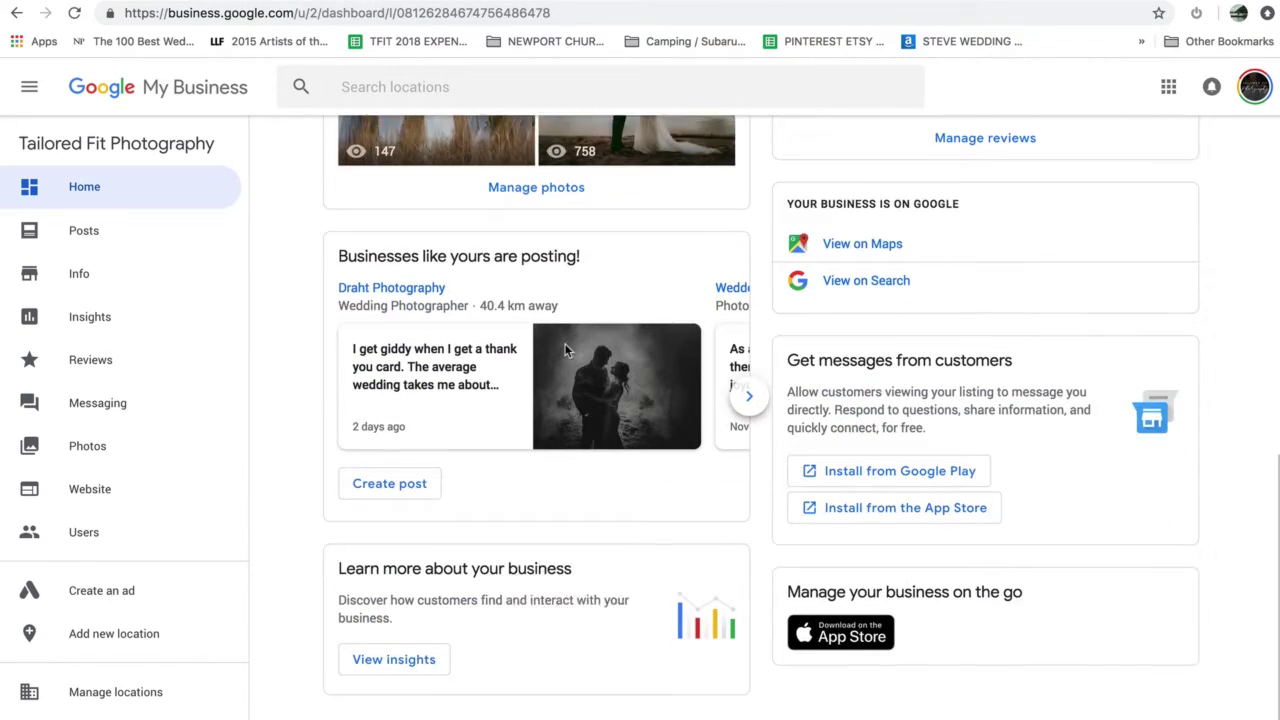
{"action": "scroll", "coordinate": [870, 415], "scroll_direction": "up", "scroll_amount": 10}
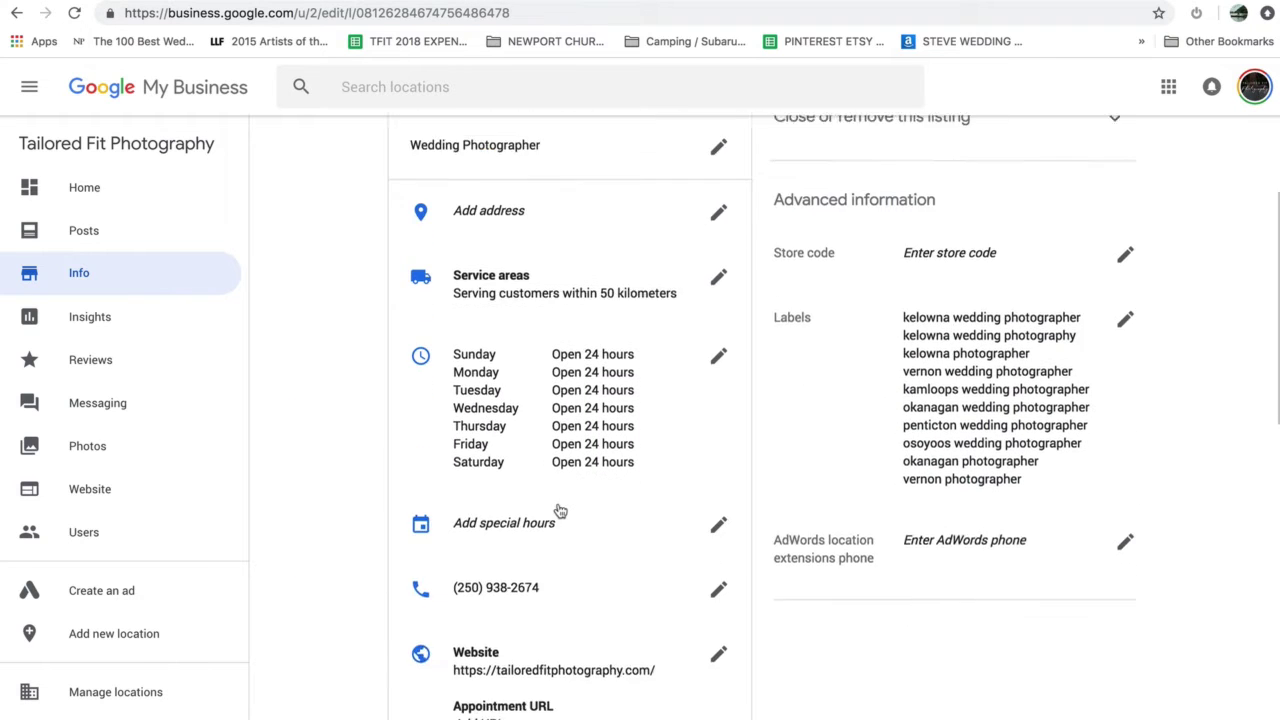
{"action": "scroll", "coordinate": [560, 511], "scroll_direction": "down", "scroll_amount": 8}
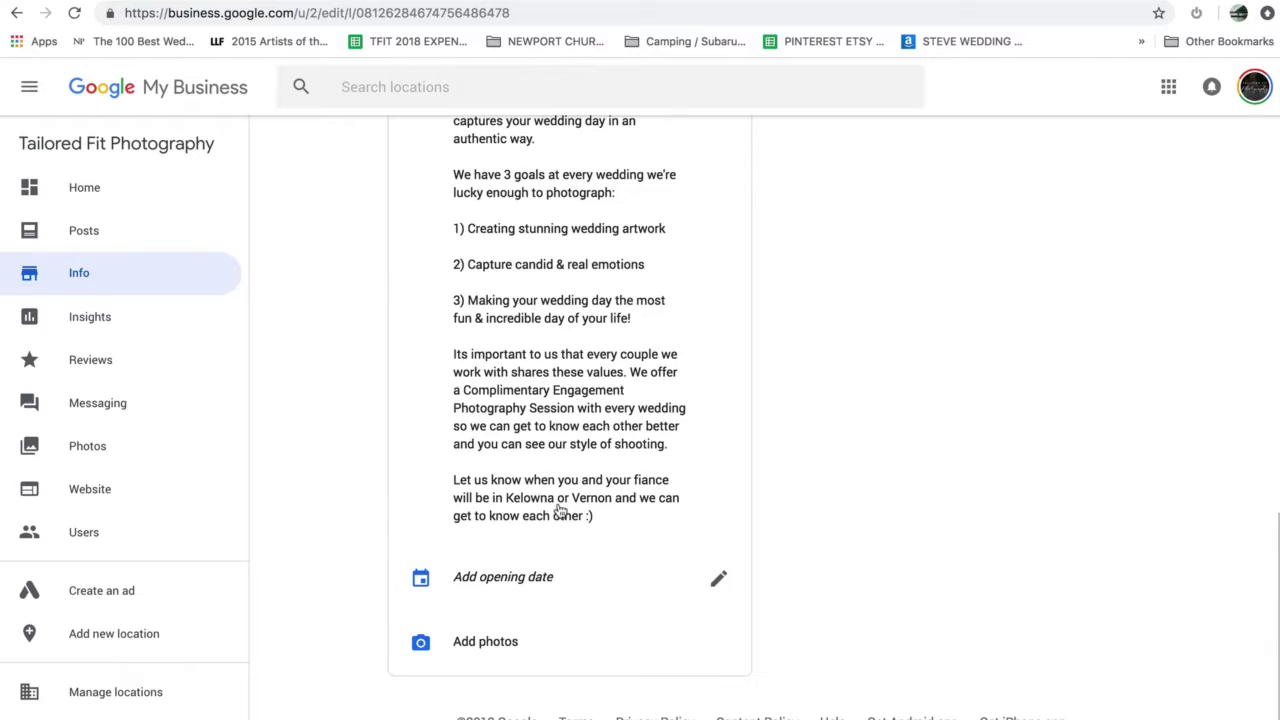
Scroll through the Info listing's service area, hours, description and labels.
{"action": "scroll", "coordinate": [560, 511], "scroll_direction": "up", "scroll_amount": 10}
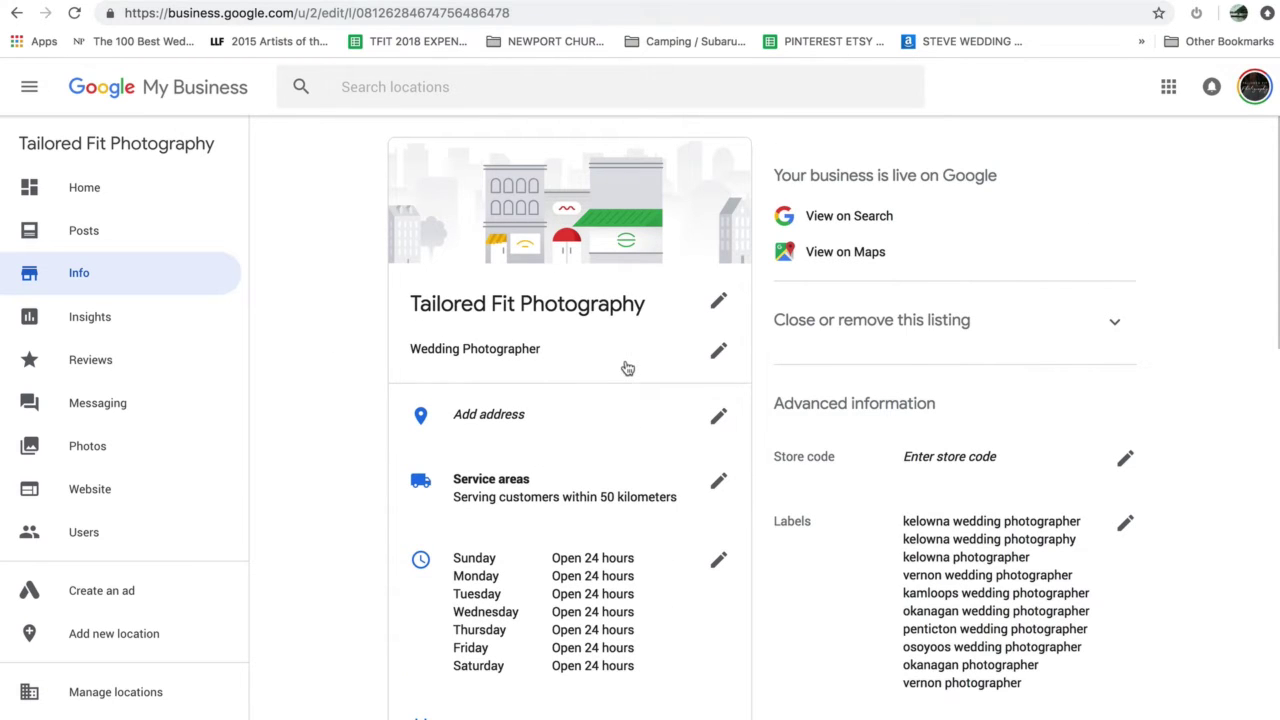
{"action": "scroll", "coordinate": [626, 367], "scroll_direction": "down", "scroll_amount": 1}
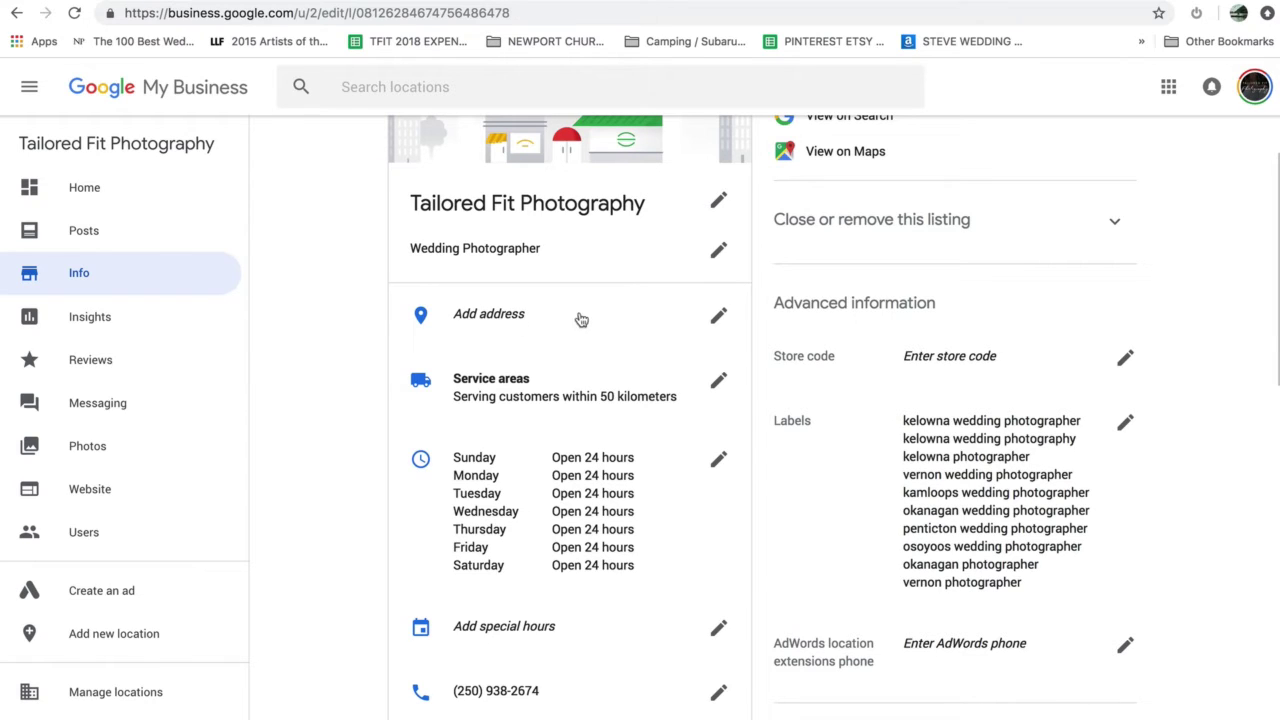
{"action": "left_click", "coordinate": [17, 13]}
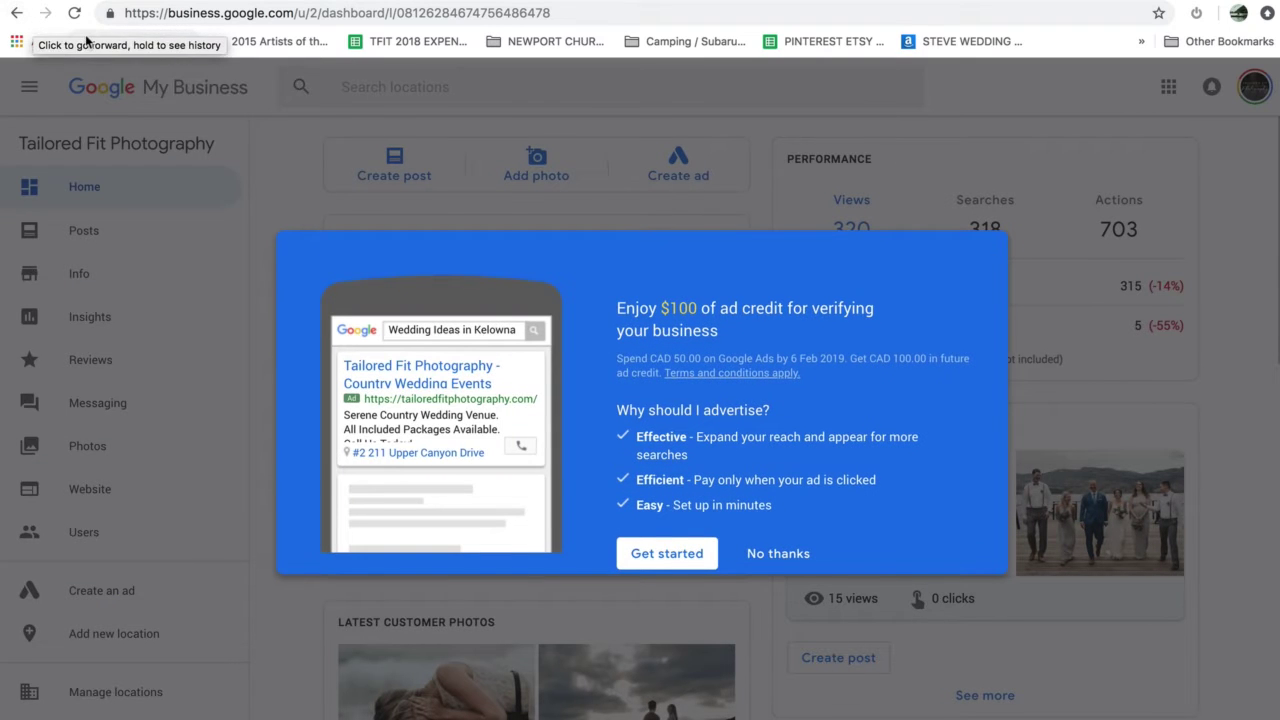
{"action": "left_click", "coordinate": [775, 555]}
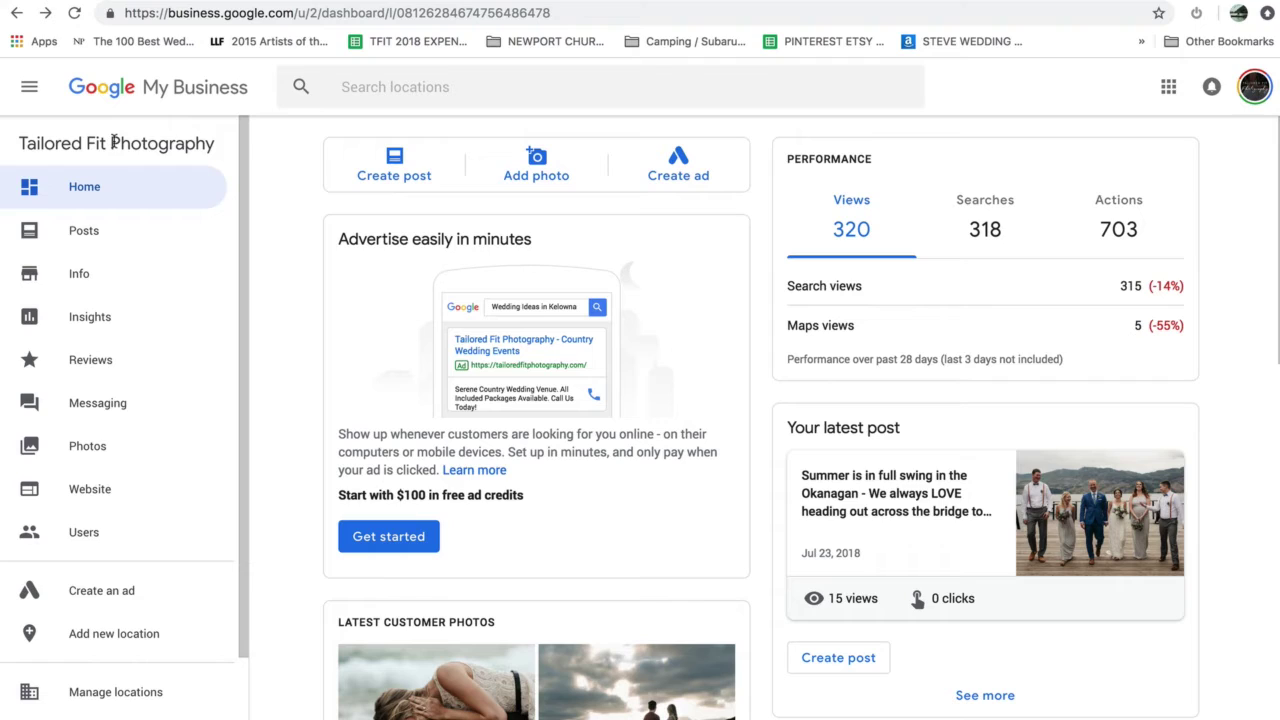
{"action": "left_click_drag", "start_coordinate": [114, 143], "coordinate": [217, 153]}
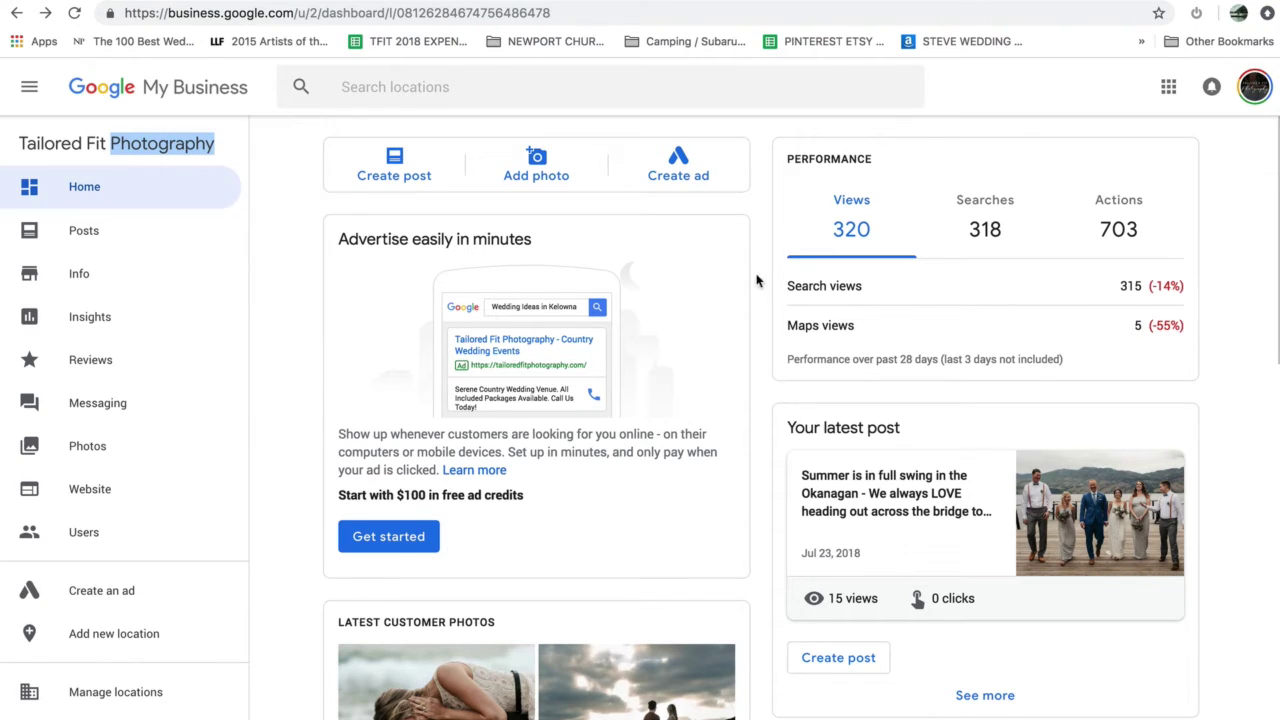
{"action": "scroll", "coordinate": [736, 557], "scroll_direction": "down", "scroll_amount": 10}
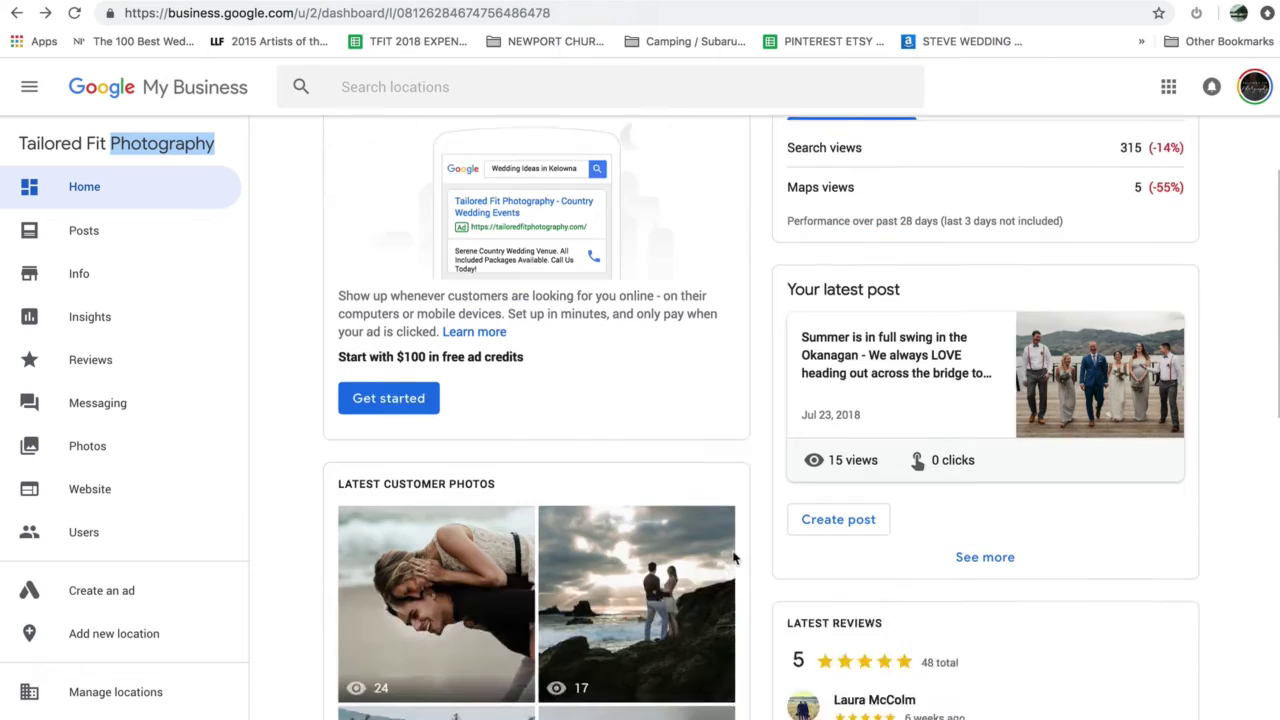
{"action": "scroll", "coordinate": [720, 558], "scroll_direction": "up", "scroll_amount": 10}
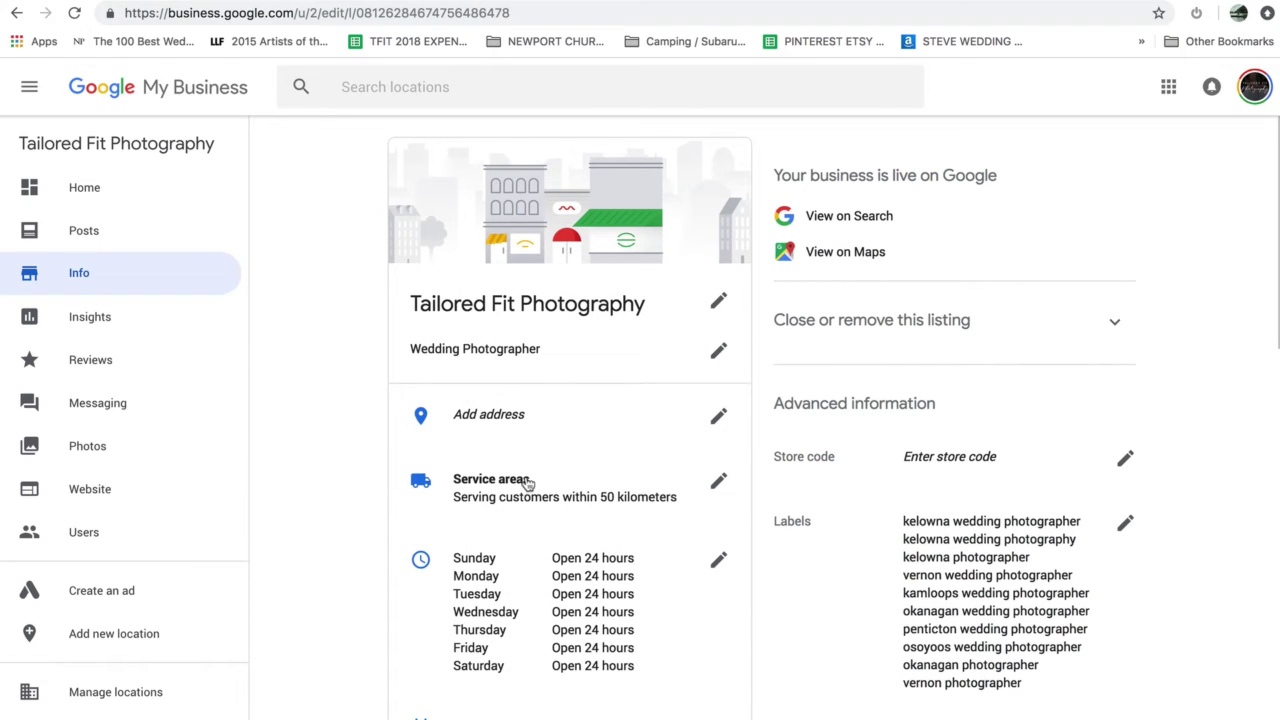
{"action": "scroll", "coordinate": [737, 500], "scroll_direction": "down", "scroll_amount": 3}
{"action": "scroll", "coordinate": [614, 286], "scroll_direction": "up", "scroll_amount": 1}
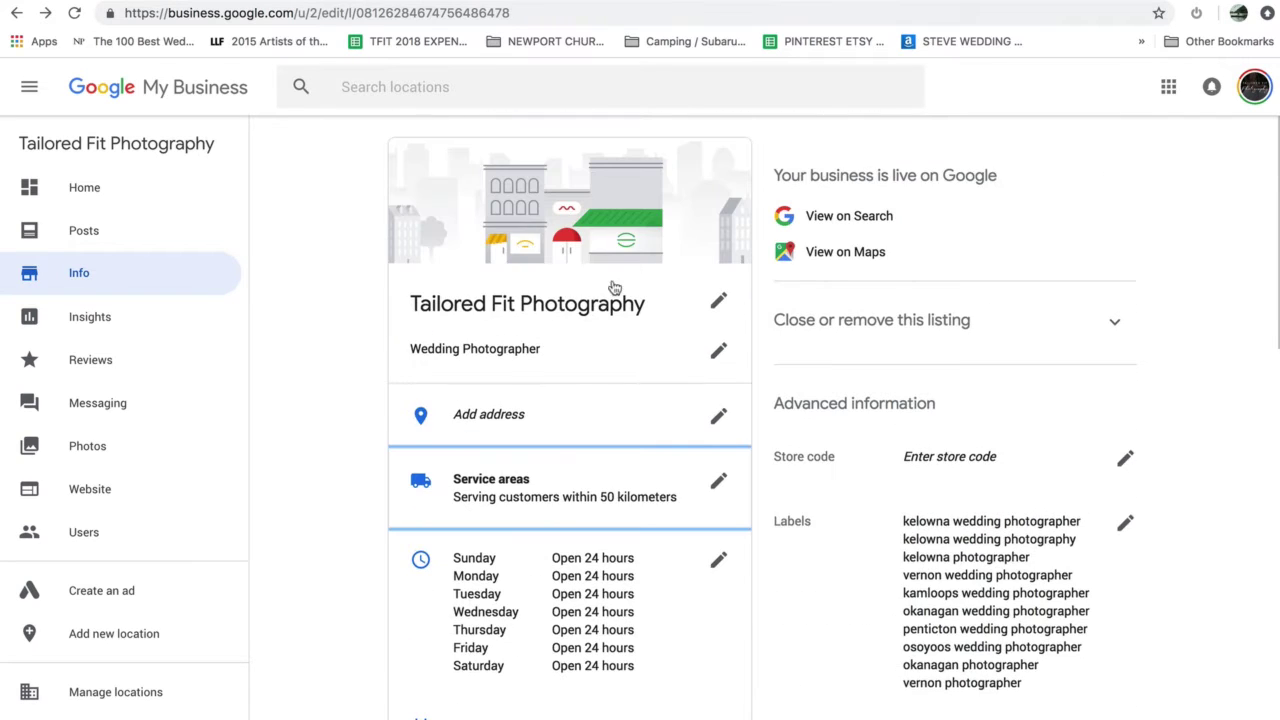
{"action": "scroll", "coordinate": [566, 326], "scroll_direction": "down", "scroll_amount": 1}
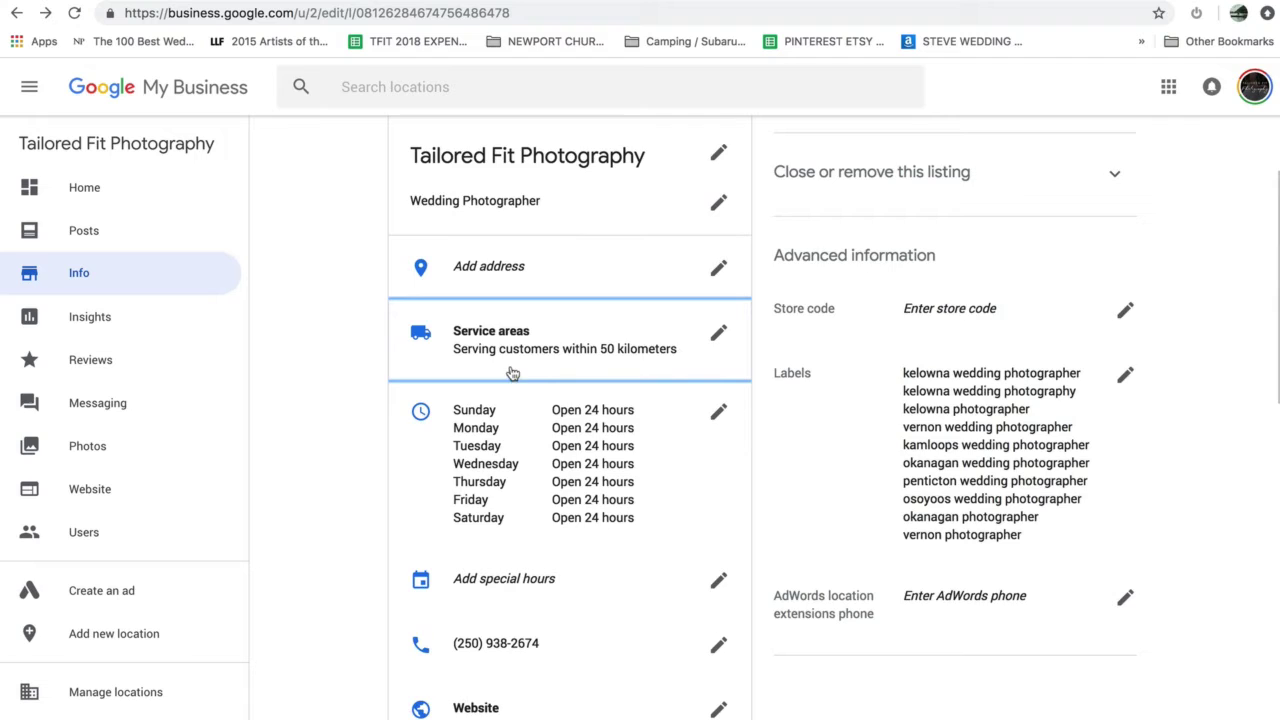
{"action": "scroll", "coordinate": [594, 368], "scroll_direction": "down", "scroll_amount": 3}
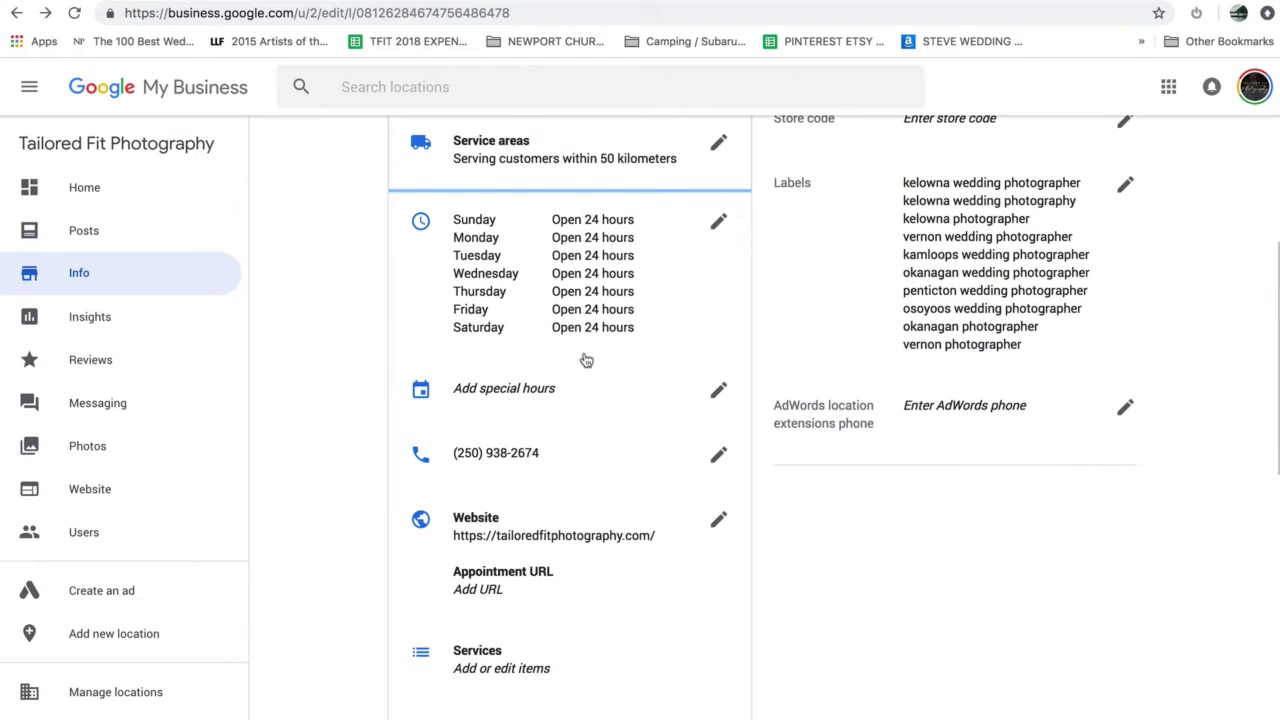
{"action": "scroll", "coordinate": [586, 361], "scroll_direction": "down", "scroll_amount": 1}
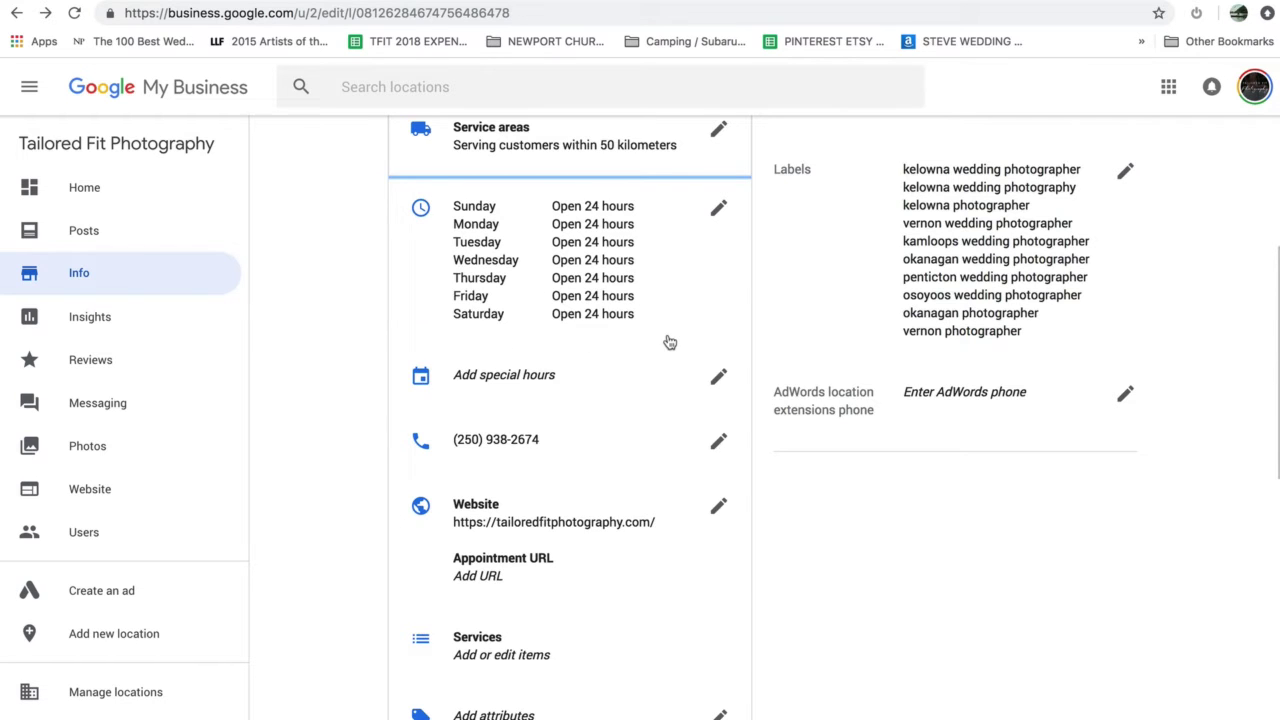
{"action": "scroll", "coordinate": [668, 343], "scroll_direction": "down", "scroll_amount": 5}
{"action": "scroll", "coordinate": [669, 343], "scroll_direction": "up", "scroll_amount": 5}
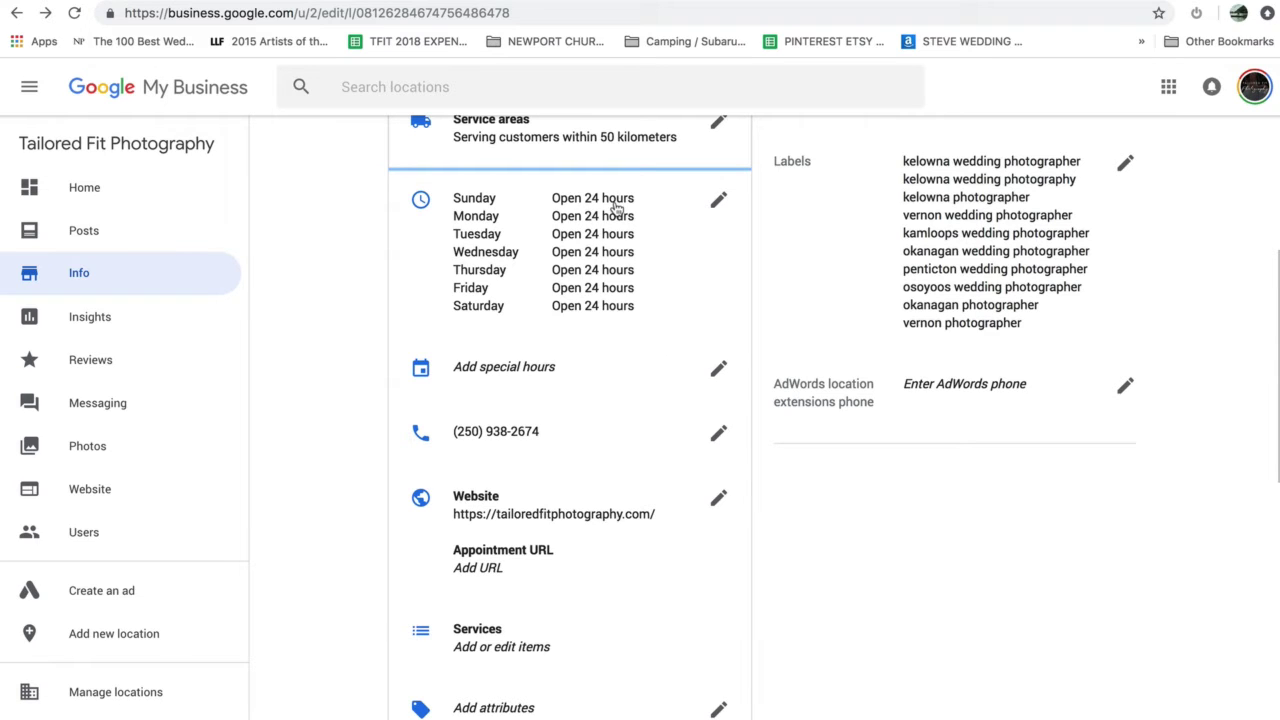
{"action": "scroll", "coordinate": [583, 314], "scroll_direction": "down", "scroll_amount": 5}
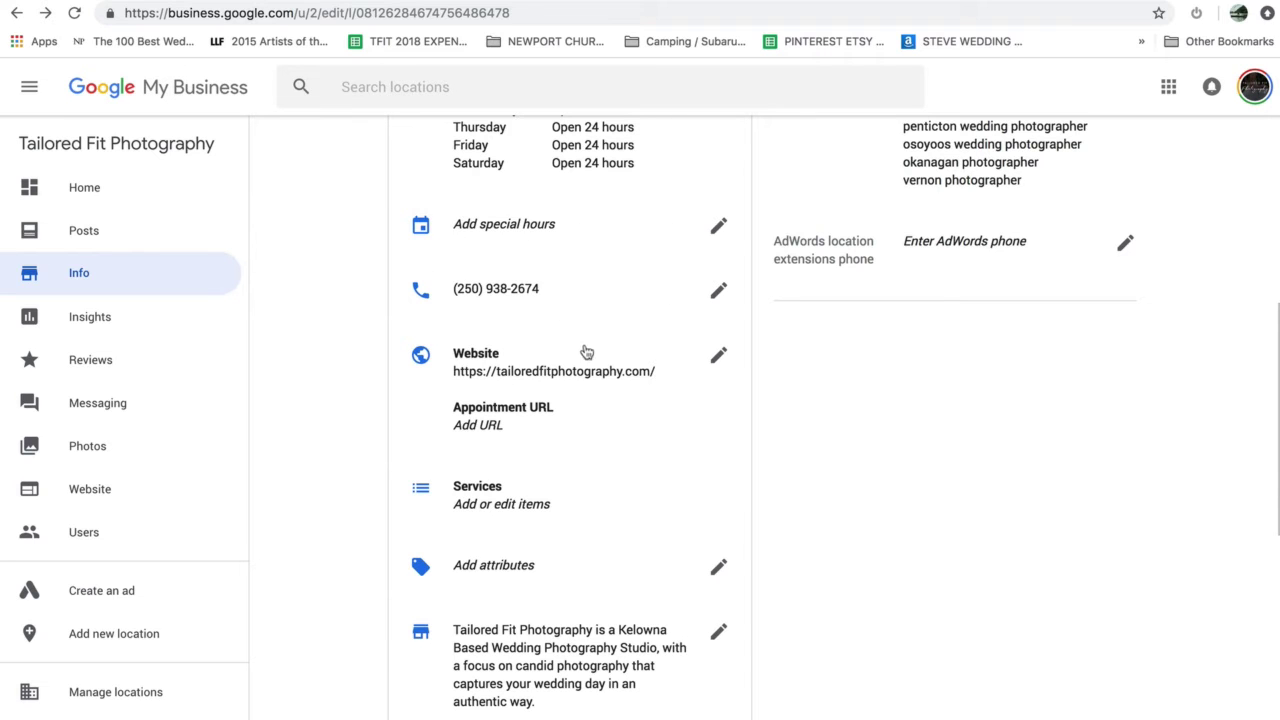
{"action": "scroll", "coordinate": [586, 352], "scroll_direction": "down", "scroll_amount": 6}
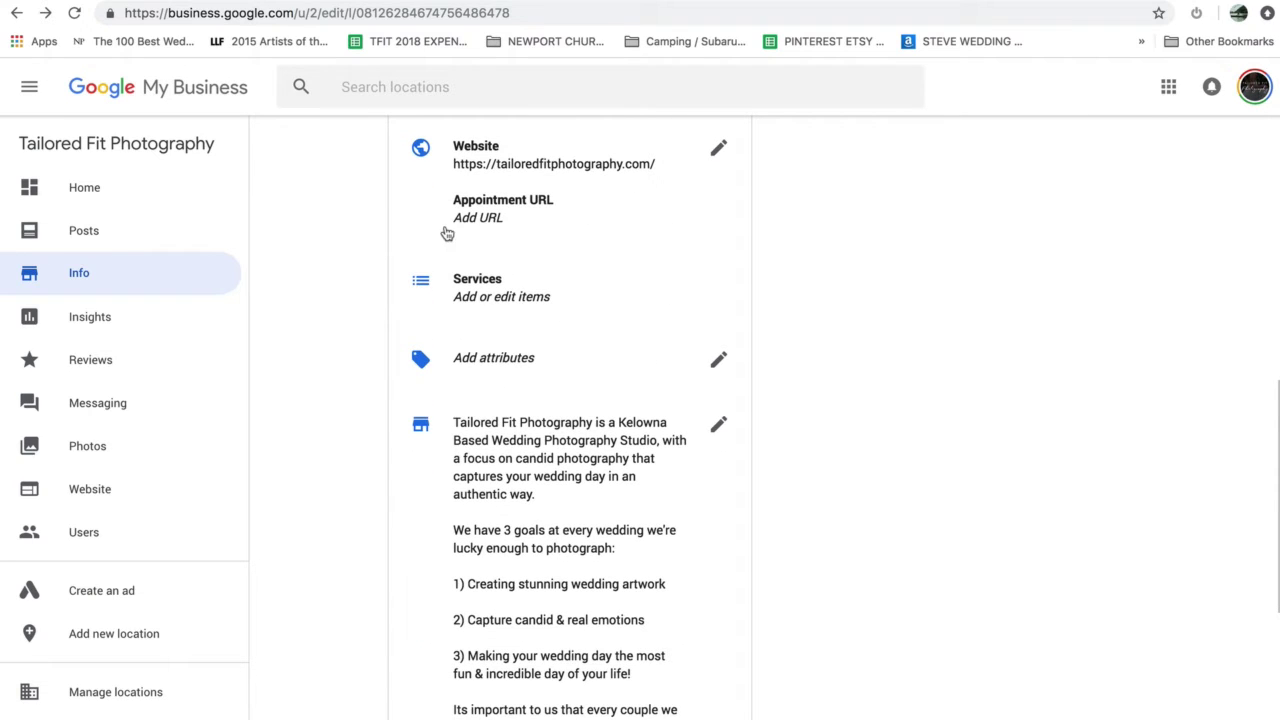
{"action": "scroll", "coordinate": [520, 345], "scroll_direction": "down", "scroll_amount": 3}
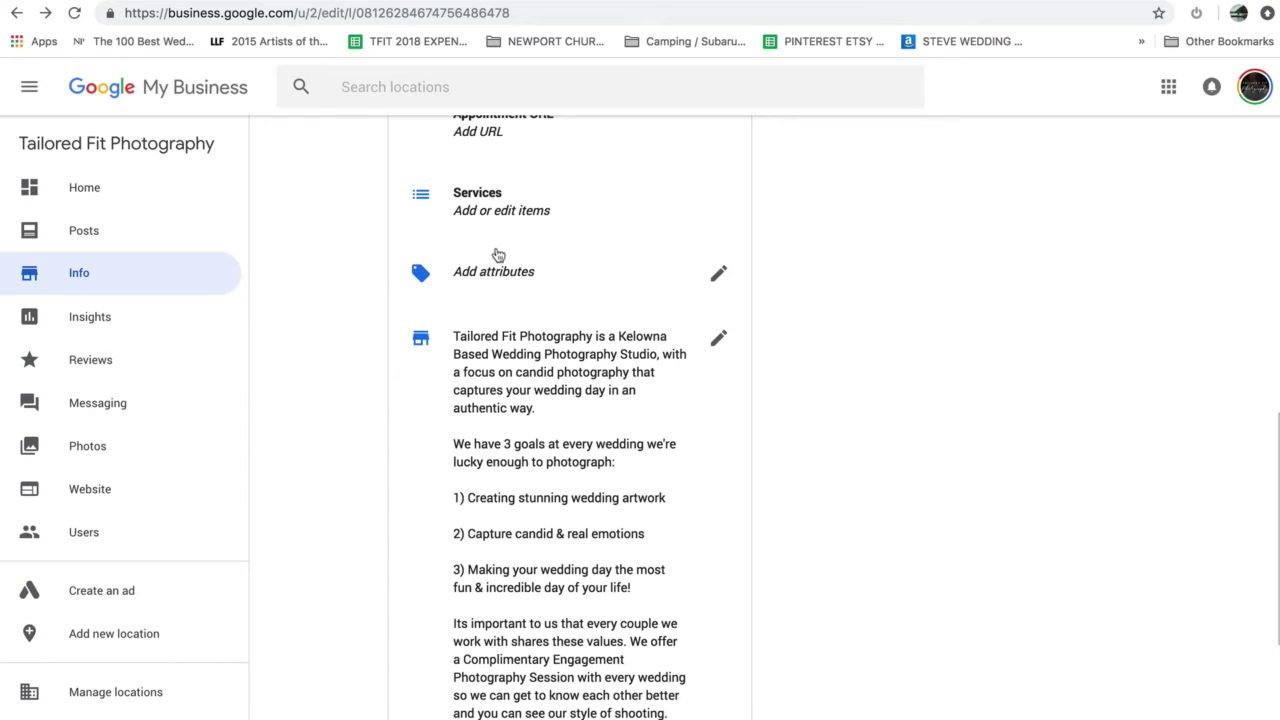
In the services list, start a new section named 'Pet Photography'.
{"action": "left_click", "coordinate": [521, 212]}
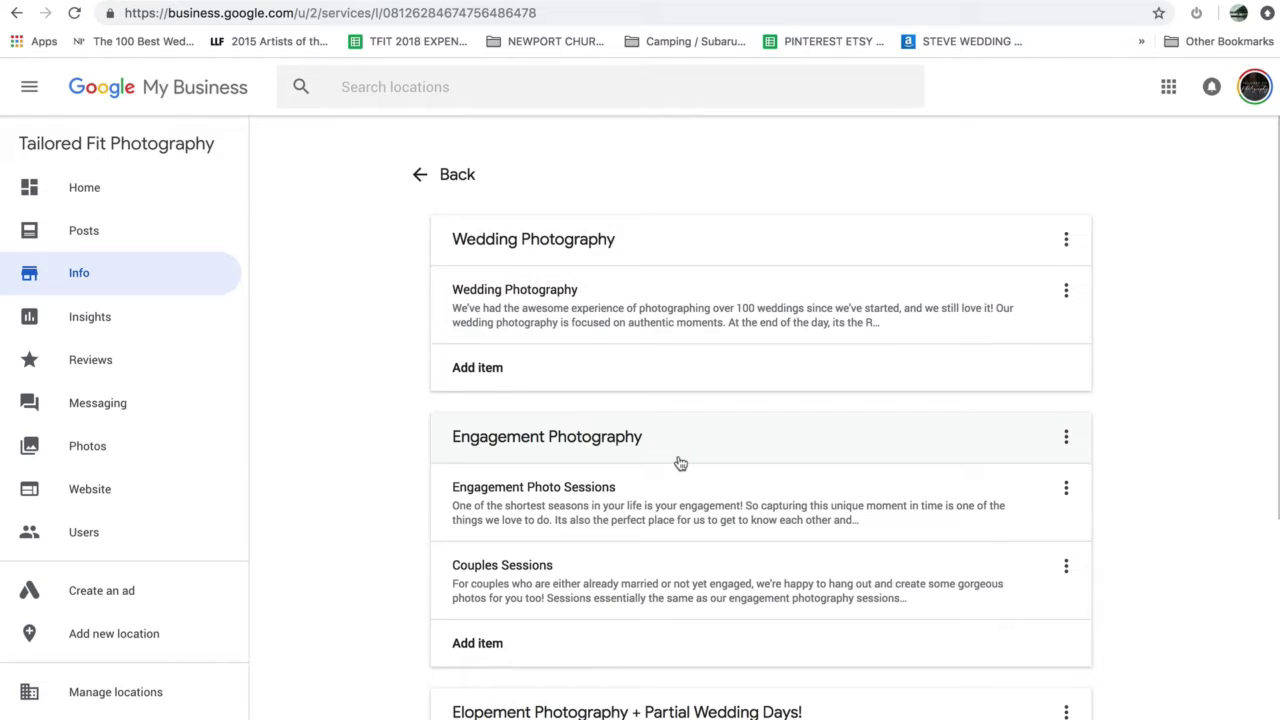
{"action": "scroll", "coordinate": [677, 440], "scroll_direction": "down", "scroll_amount": 4}
{"action": "scroll", "coordinate": [686, 440], "scroll_direction": "down", "scroll_amount": 1}
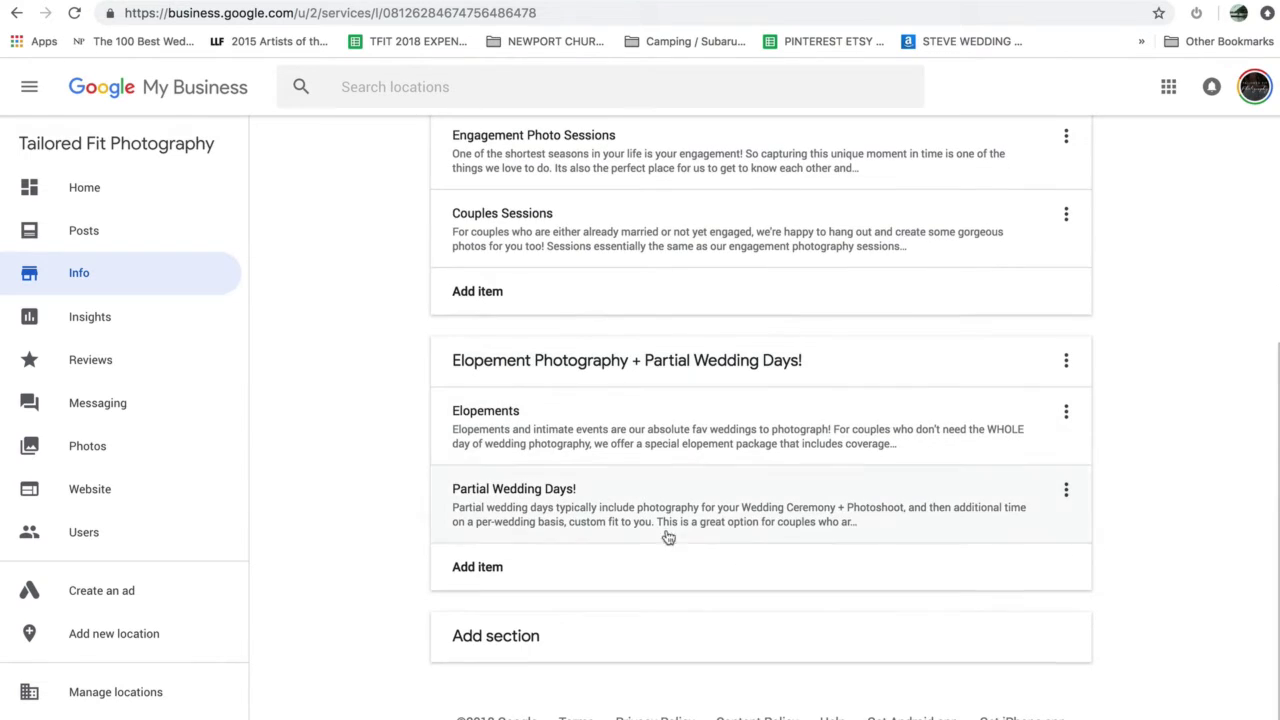
{"action": "left_click", "coordinate": [523, 636]}
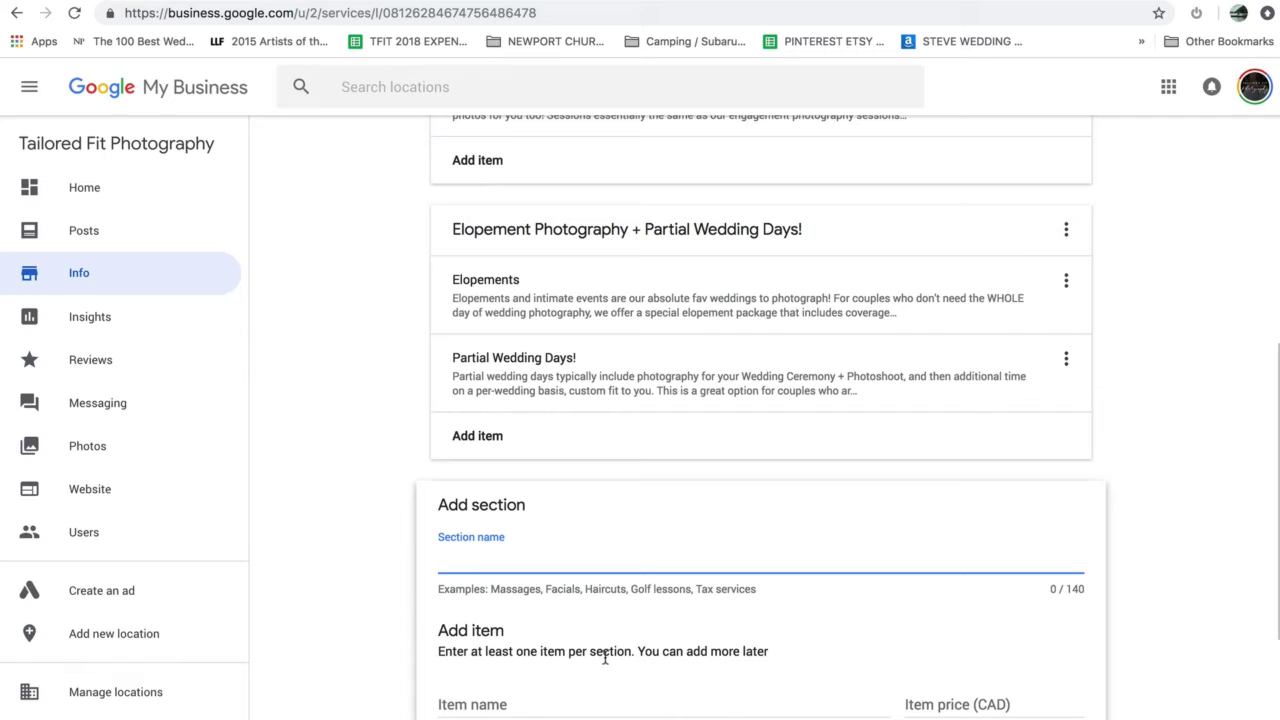
{"action": "type", "text": "Pet Photography"}
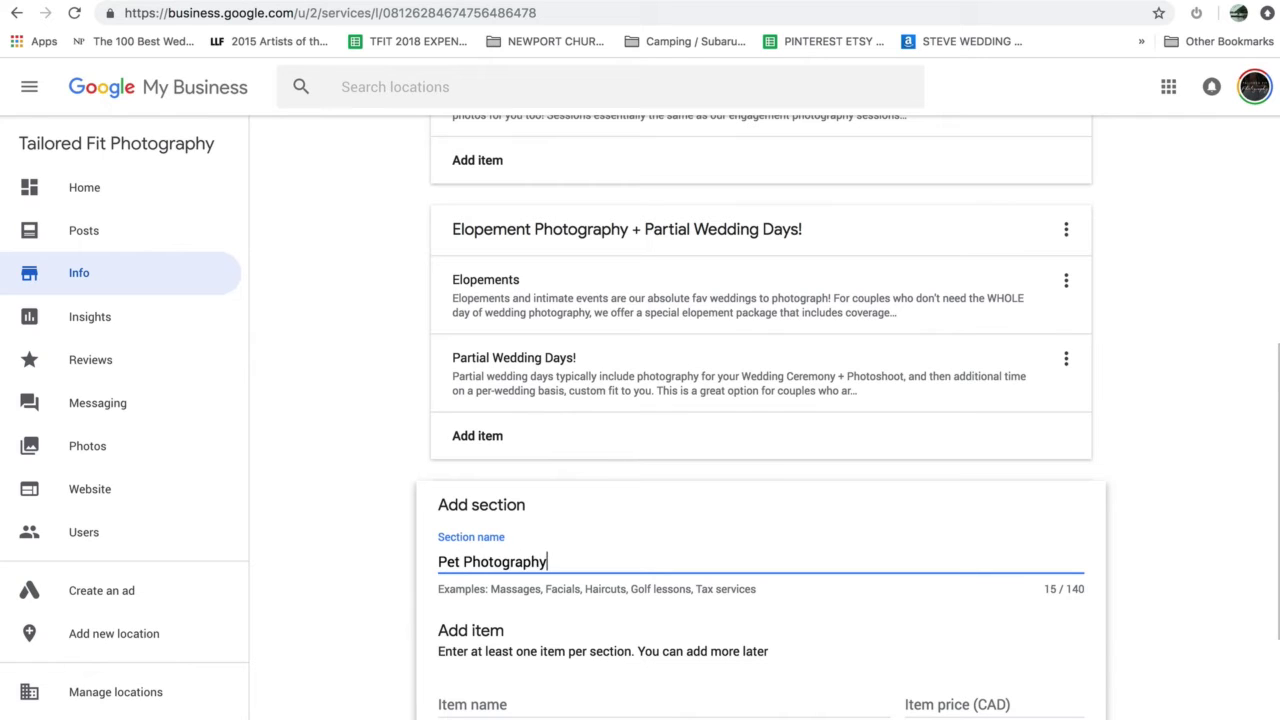
{"action": "scroll", "coordinate": [508, 486], "scroll_direction": "down", "scroll_amount": 3}
Add a 'Pet Session' item priced 8000 with a short description.
{"action": "left_click", "coordinate": [508, 486]}
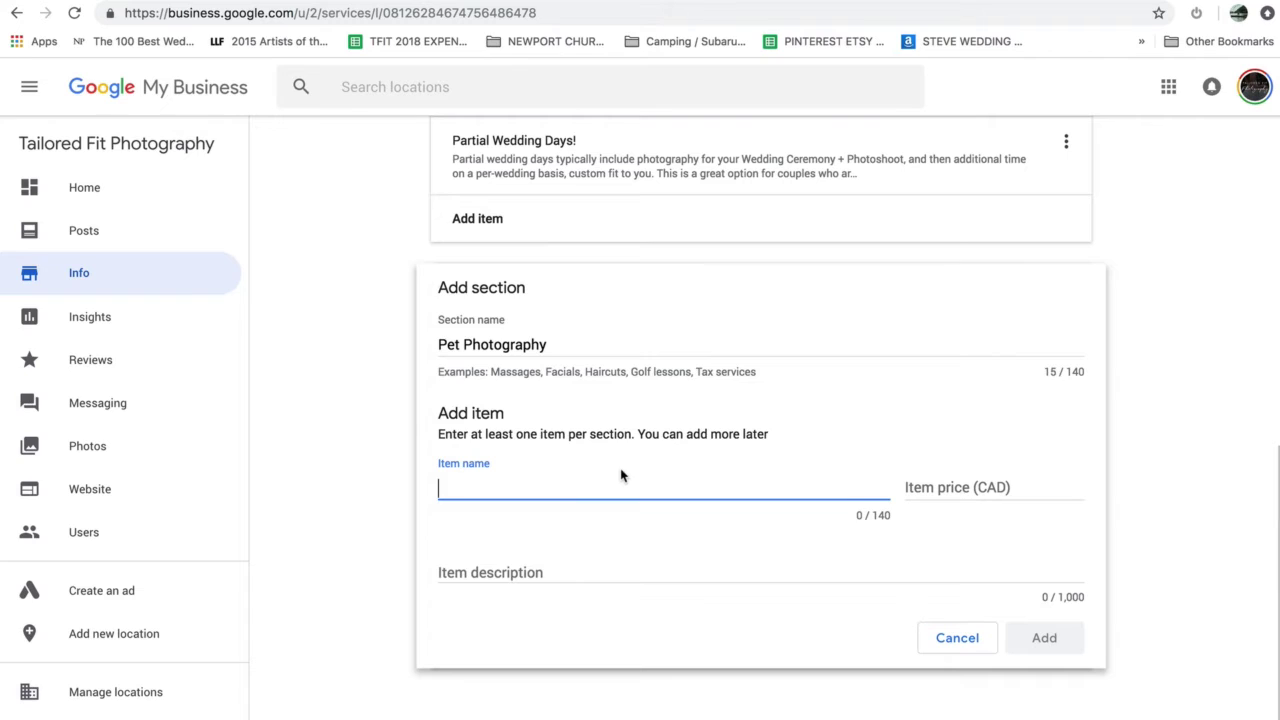
{"action": "type", "text": "Pet Session"}
{"action": "key", "text": "Tab"}
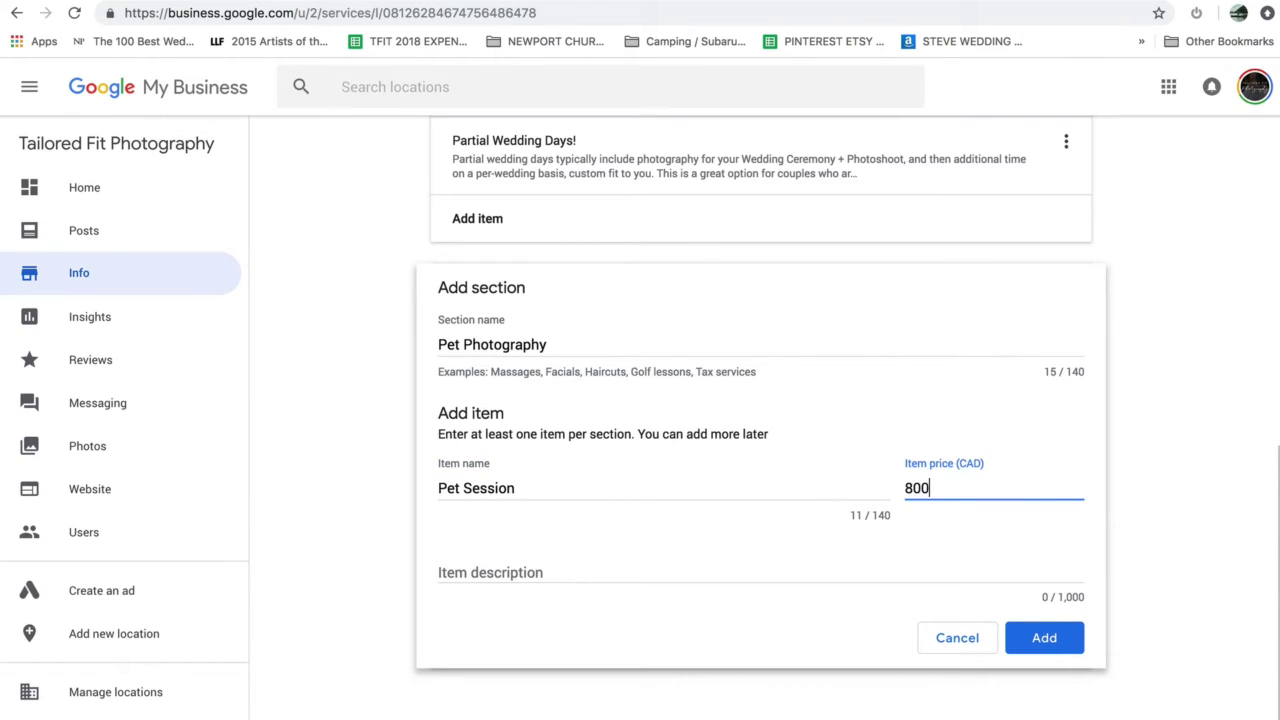
{"action": "left_click", "coordinate": [510, 566]}
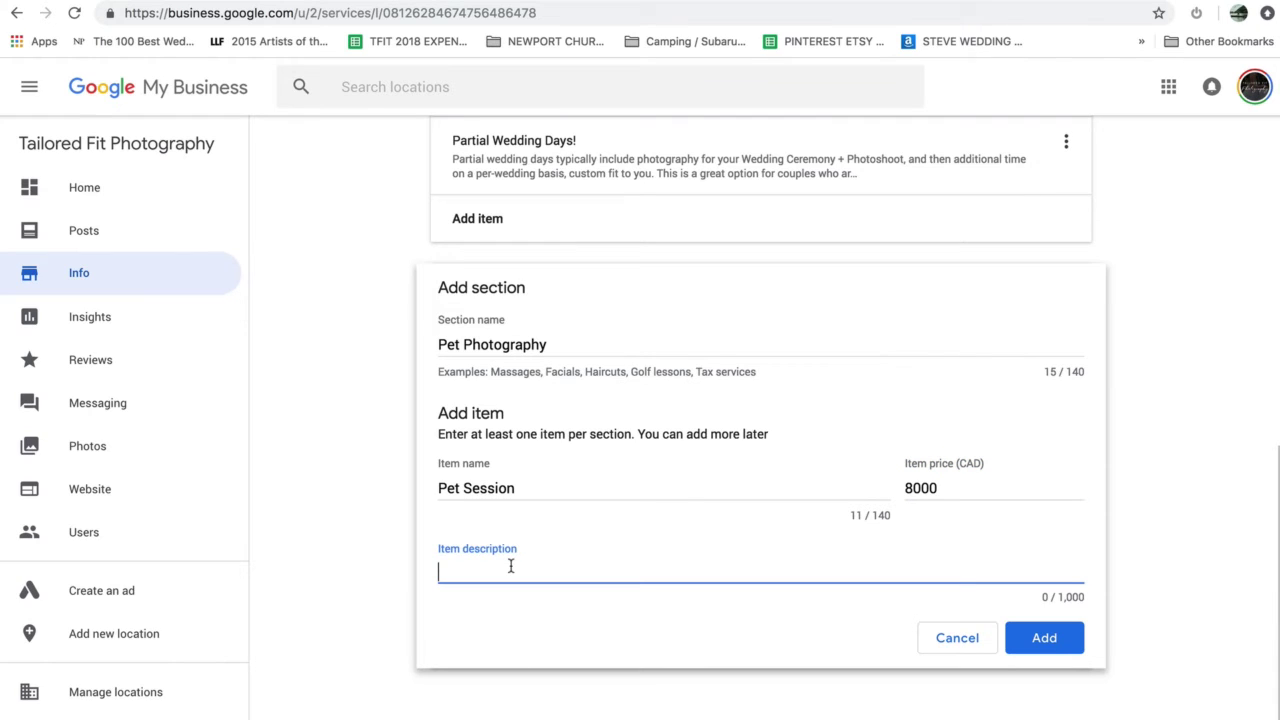
{"action": "type", "text": "Want amazing of pets? Make sure to gra"}
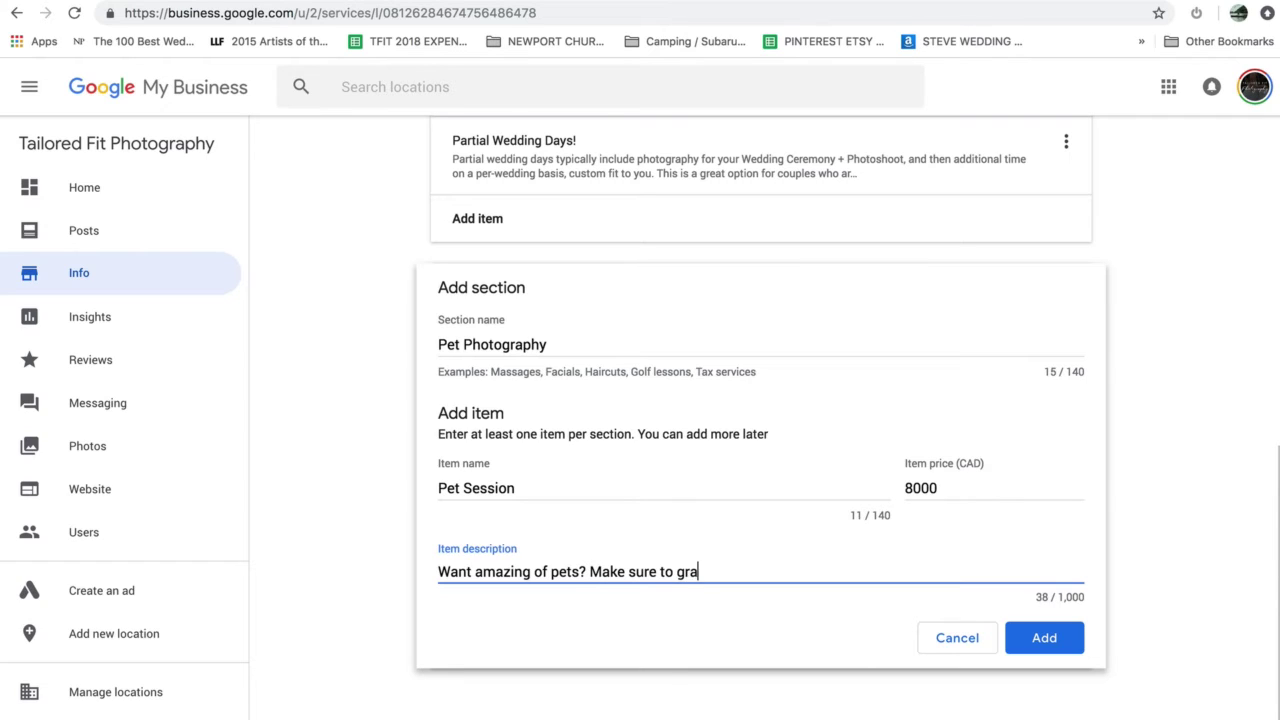
{"action": "type", "text": "hem wit"}
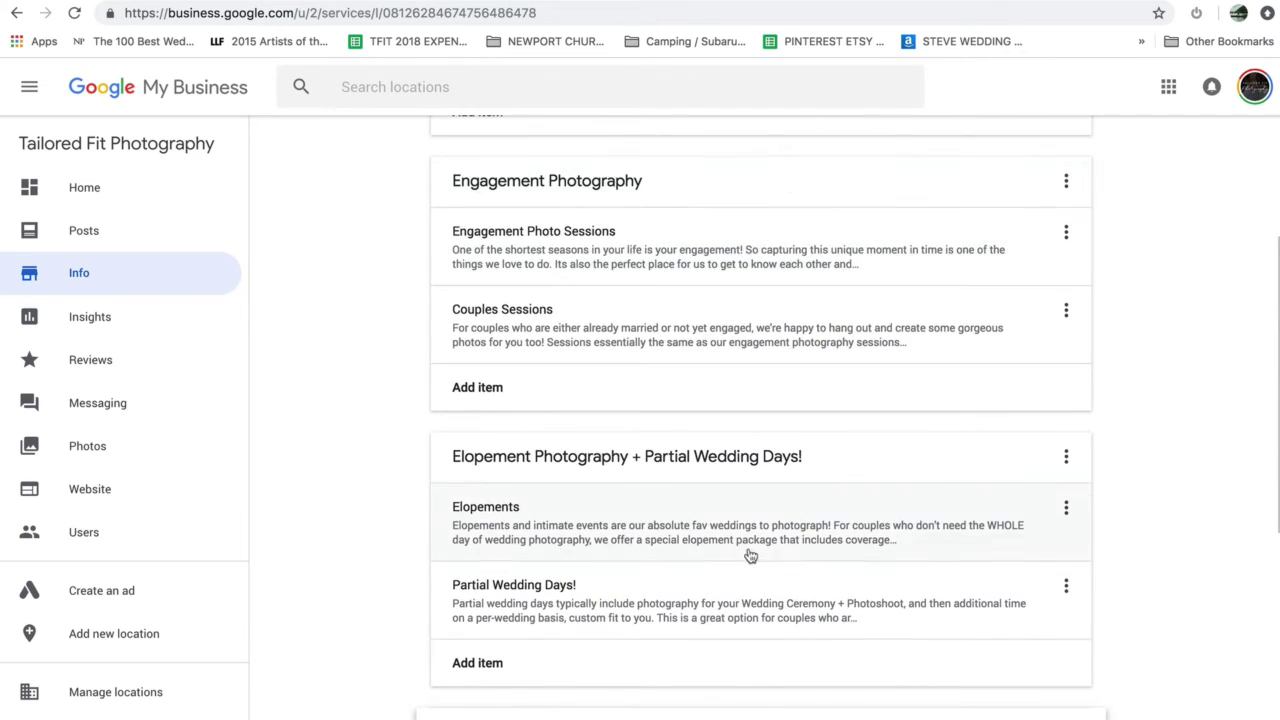
{"action": "scroll", "coordinate": [751, 554], "scroll_direction": "up", "scroll_amount": 3}
{"action": "scroll", "coordinate": [745, 545], "scroll_direction": "down", "scroll_amount": 7}
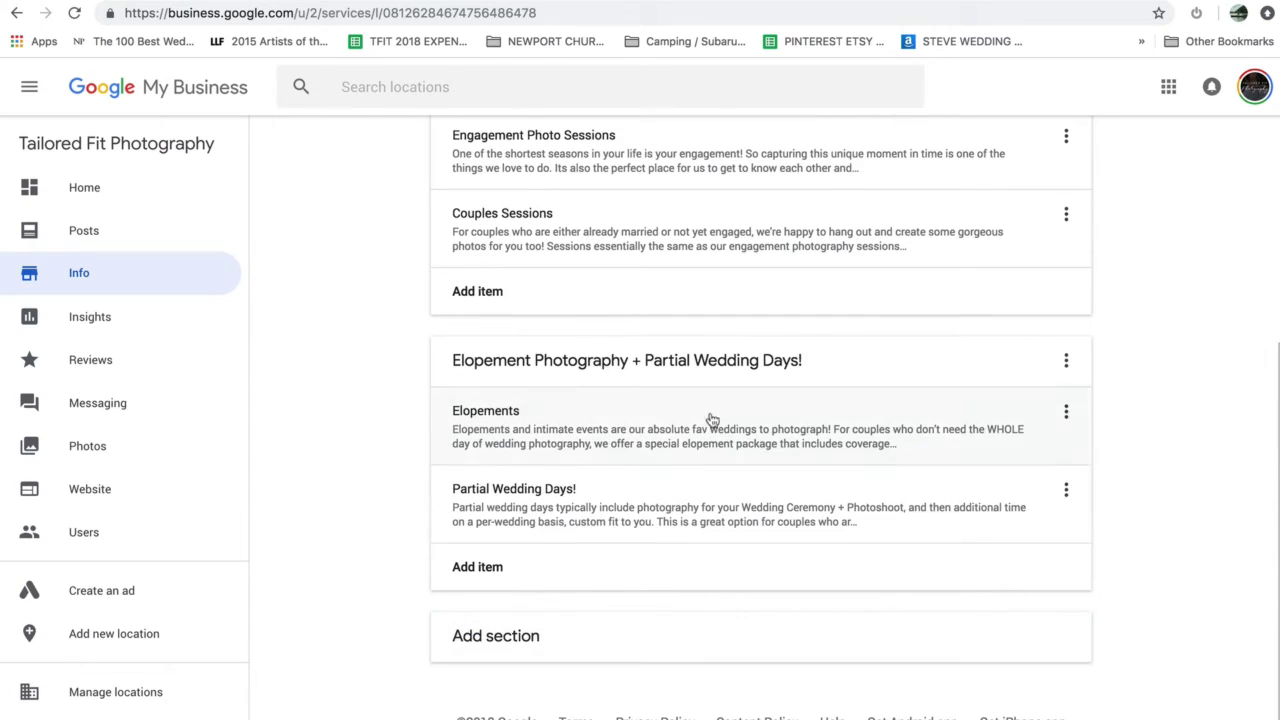
{"action": "scroll", "coordinate": [751, 526], "scroll_direction": "up", "scroll_amount": 5}
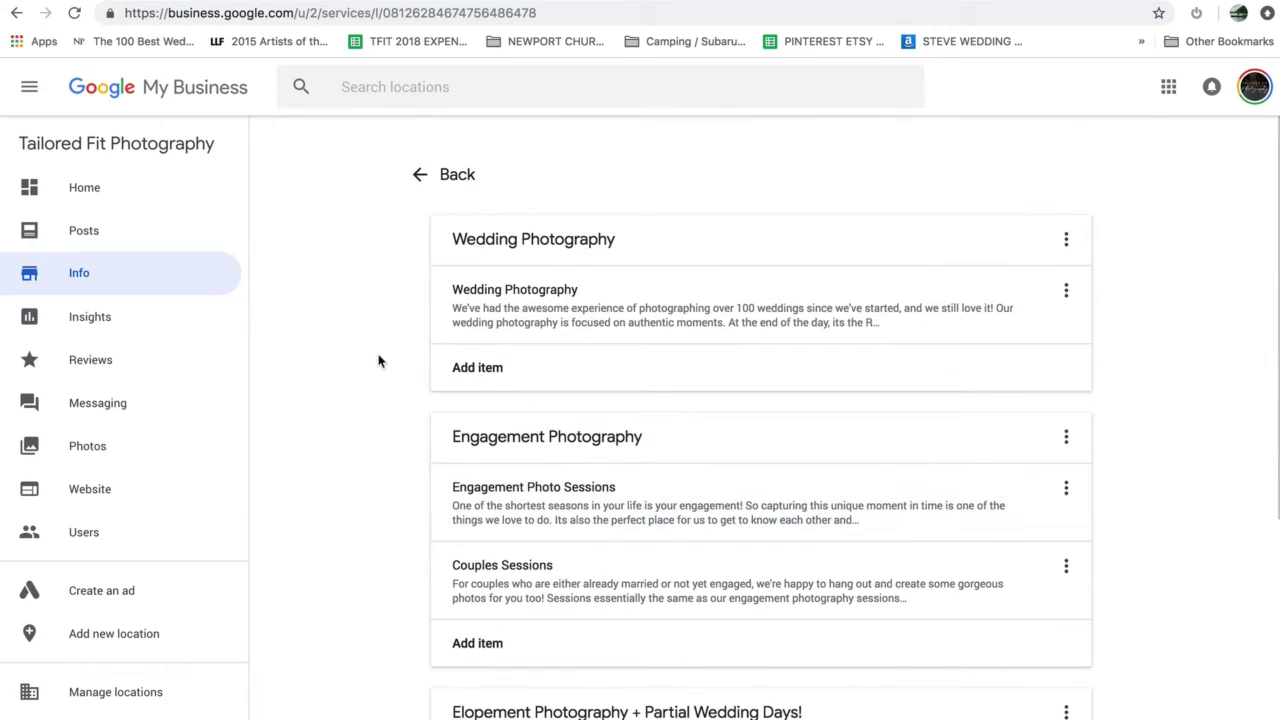
{"action": "left_click", "coordinate": [445, 174]}
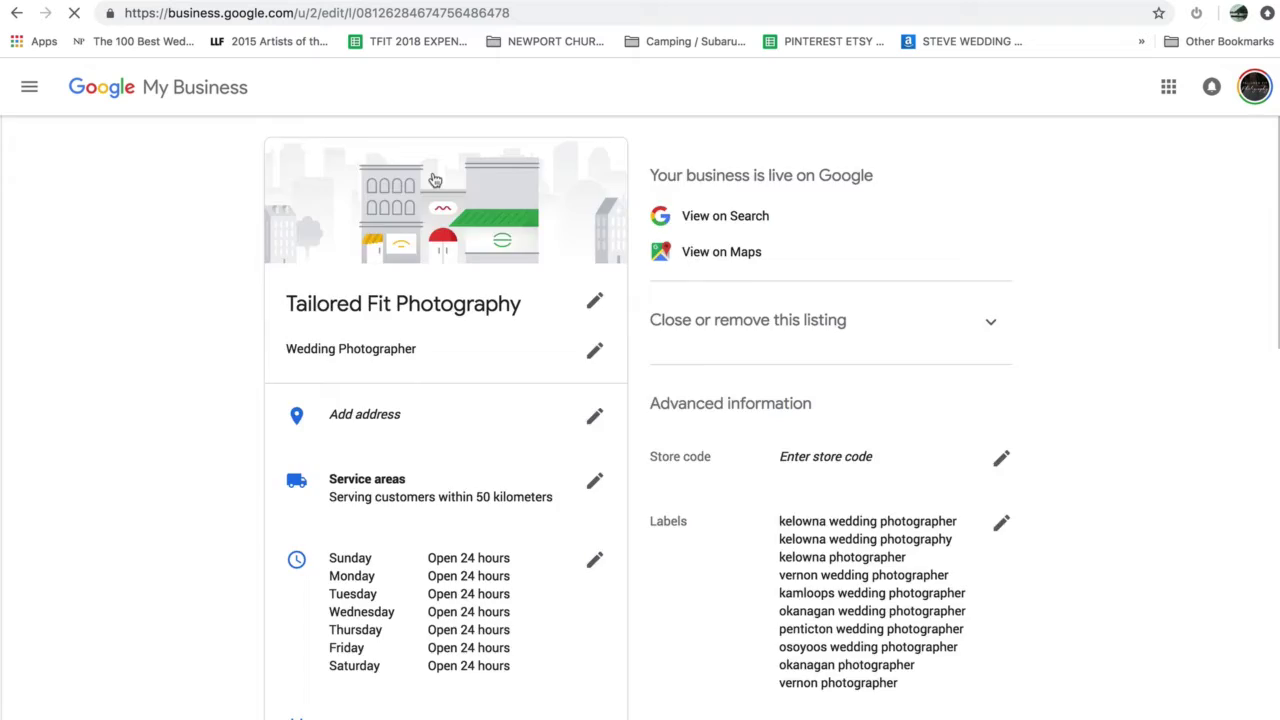
{"action": "scroll", "coordinate": [563, 488], "scroll_direction": "down", "scroll_amount": 3}
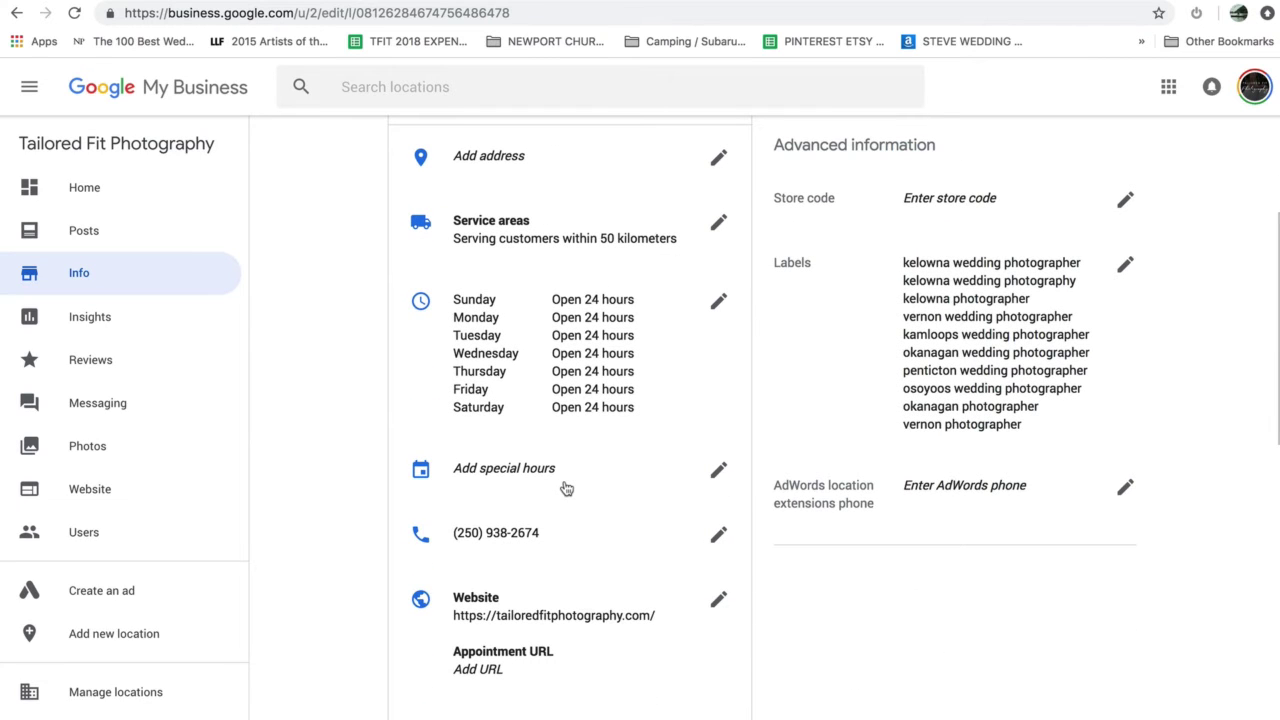
{"action": "scroll", "coordinate": [960, 423], "scroll_direction": "down", "scroll_amount": 4}
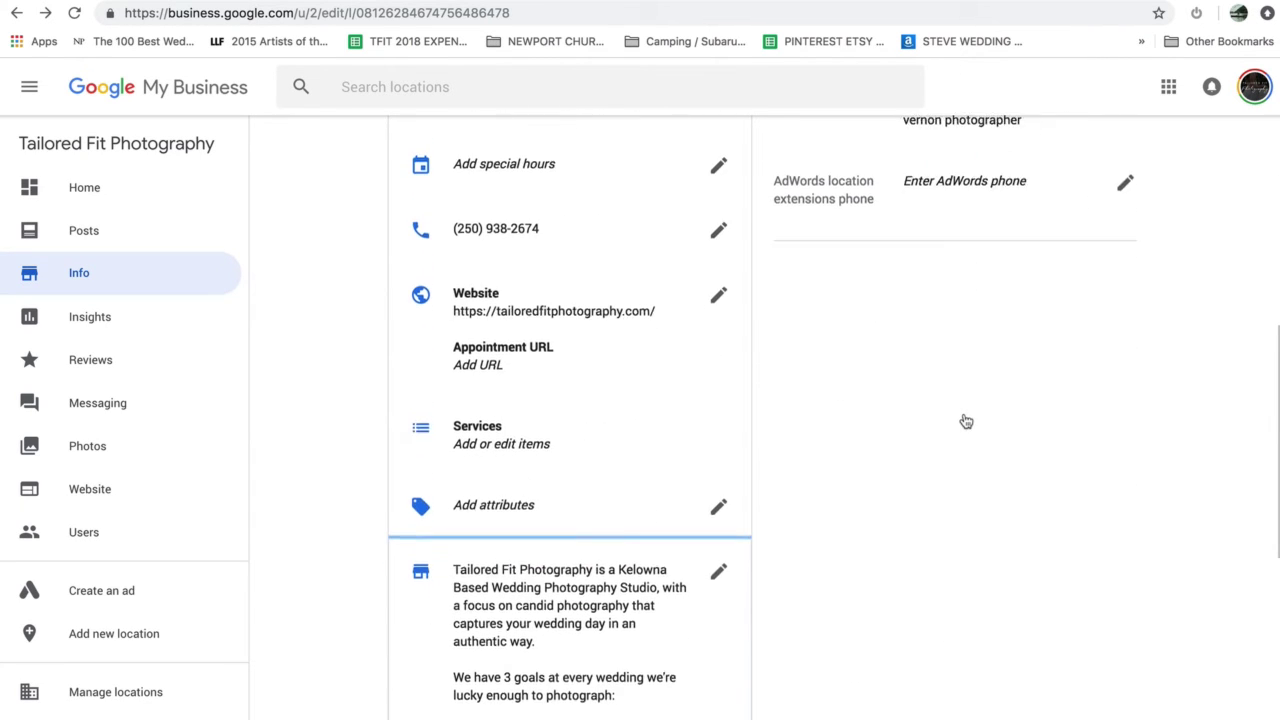
{"action": "scroll", "coordinate": [963, 420], "scroll_direction": "down", "scroll_amount": 4}
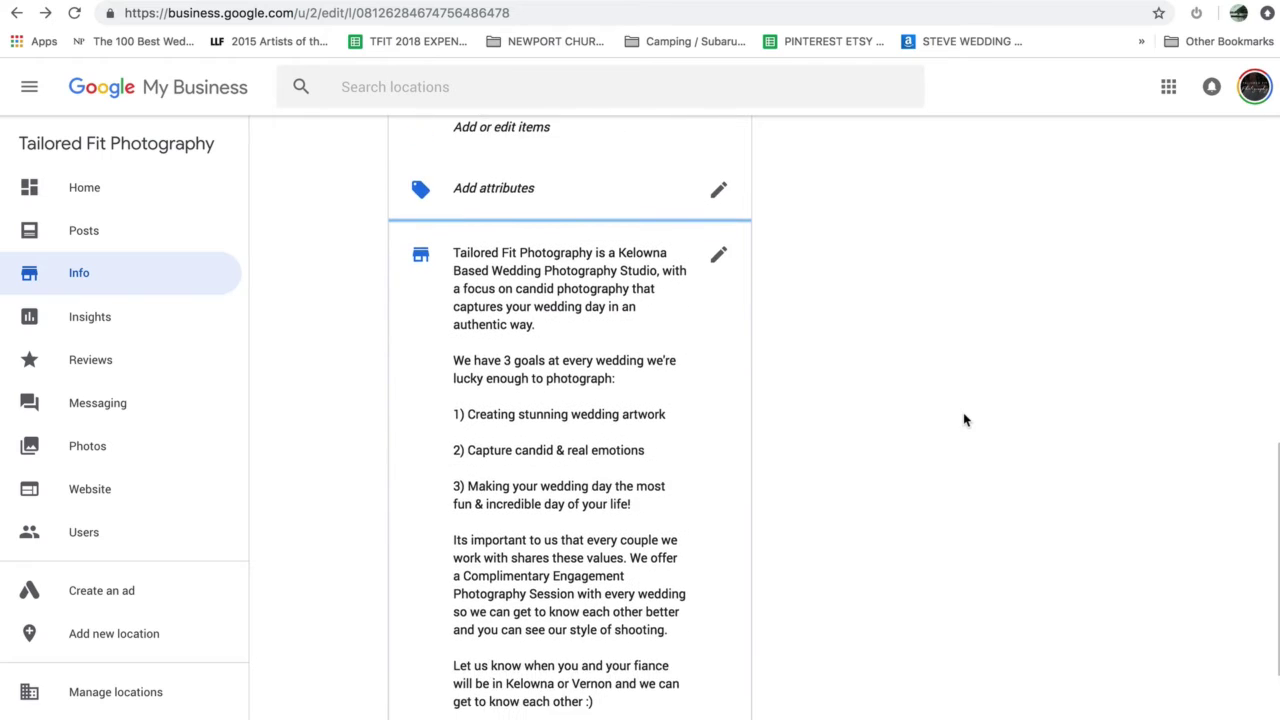
{"action": "scroll", "coordinate": [963, 420], "scroll_direction": "down", "scroll_amount": 1}
{"action": "left_click", "coordinate": [716, 170]}
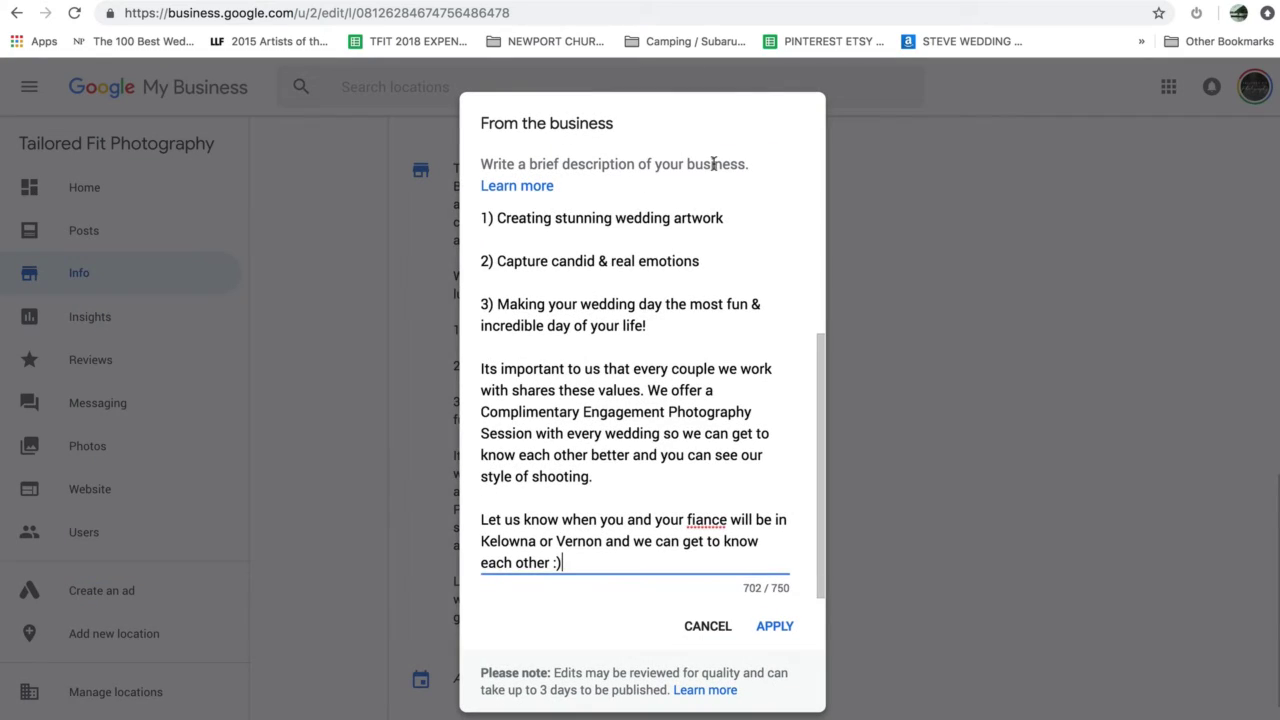
{"action": "scroll", "coordinate": [561, 318], "scroll_direction": "up", "scroll_amount": 2}
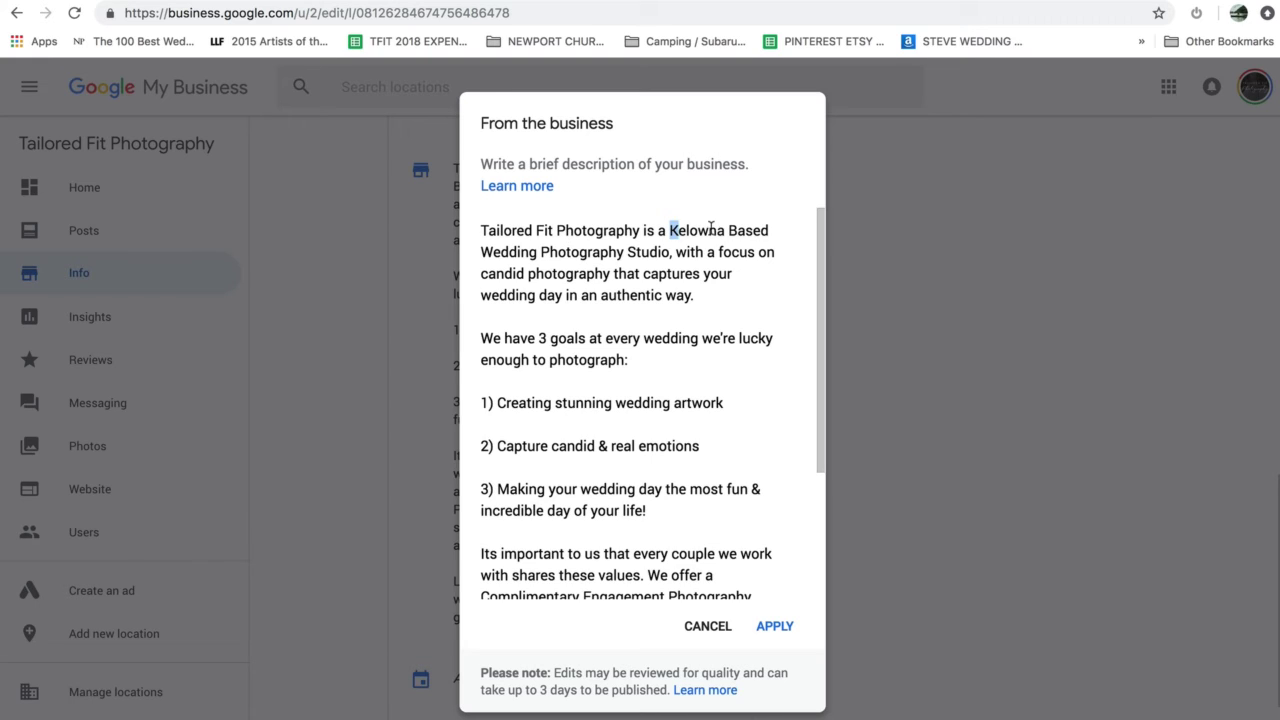
{"action": "left_click_drag", "start_coordinate": [710, 228], "coordinate": [673, 252]}
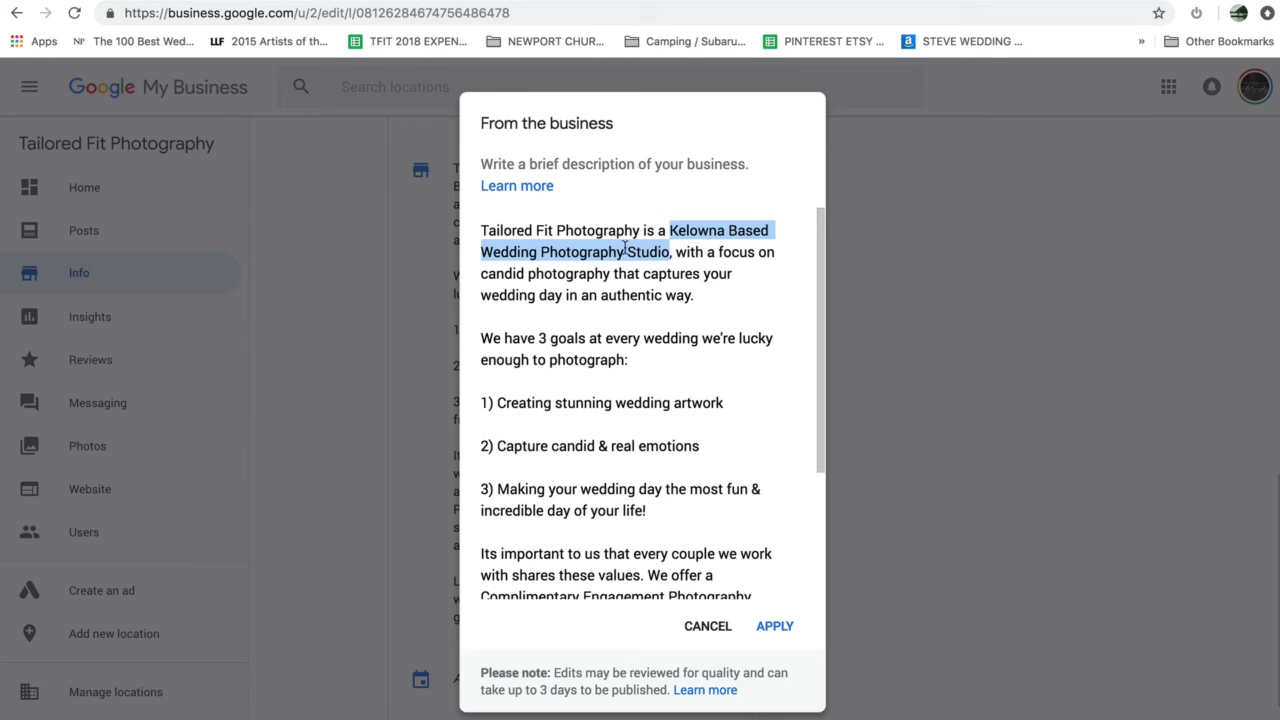
{"action": "scroll", "coordinate": [717, 450], "scroll_direction": "down", "scroll_amount": 2}
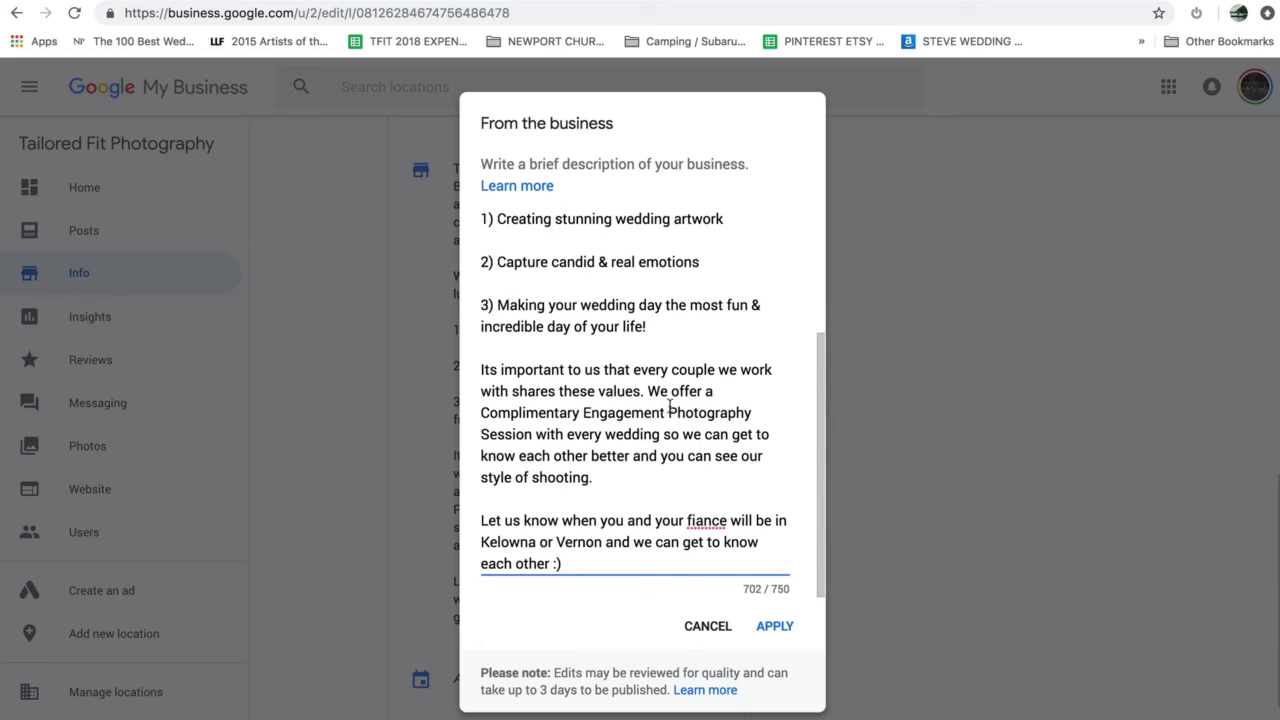
{"action": "left_click_drag", "start_coordinate": [481, 412], "coordinate": [693, 450]}
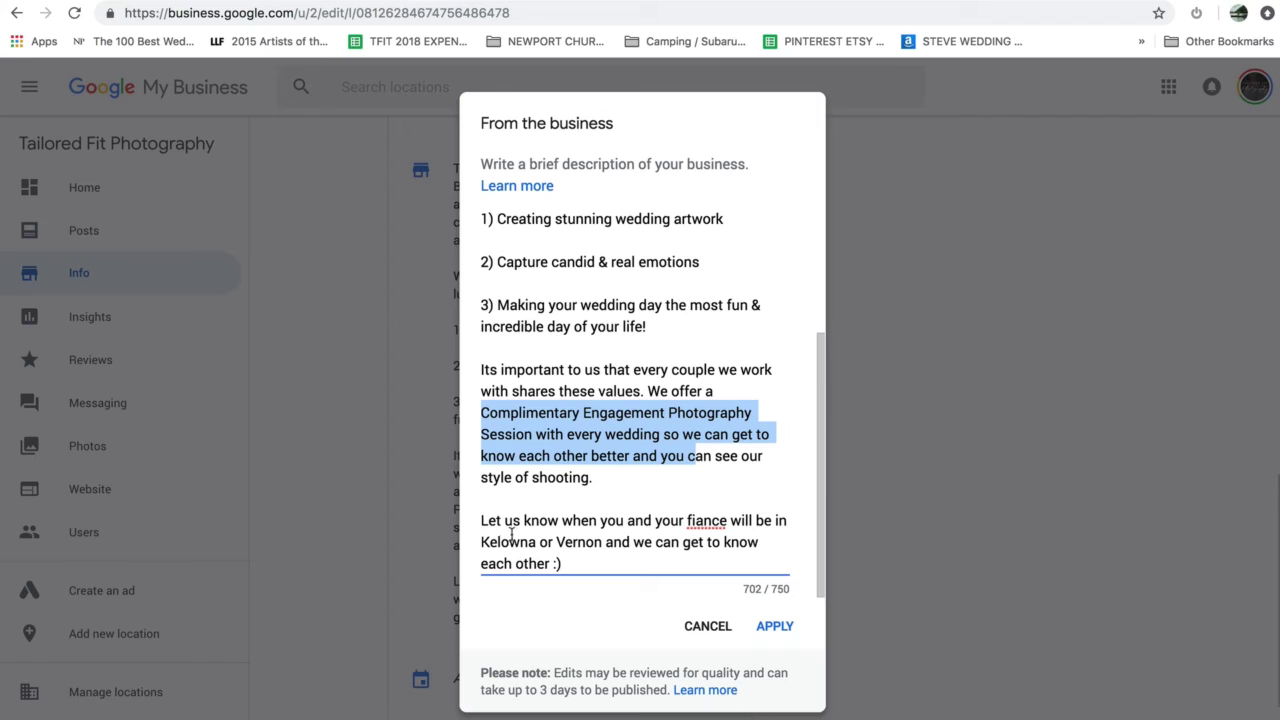
{"action": "left_click_drag", "start_coordinate": [482, 541], "coordinate": [606, 540]}
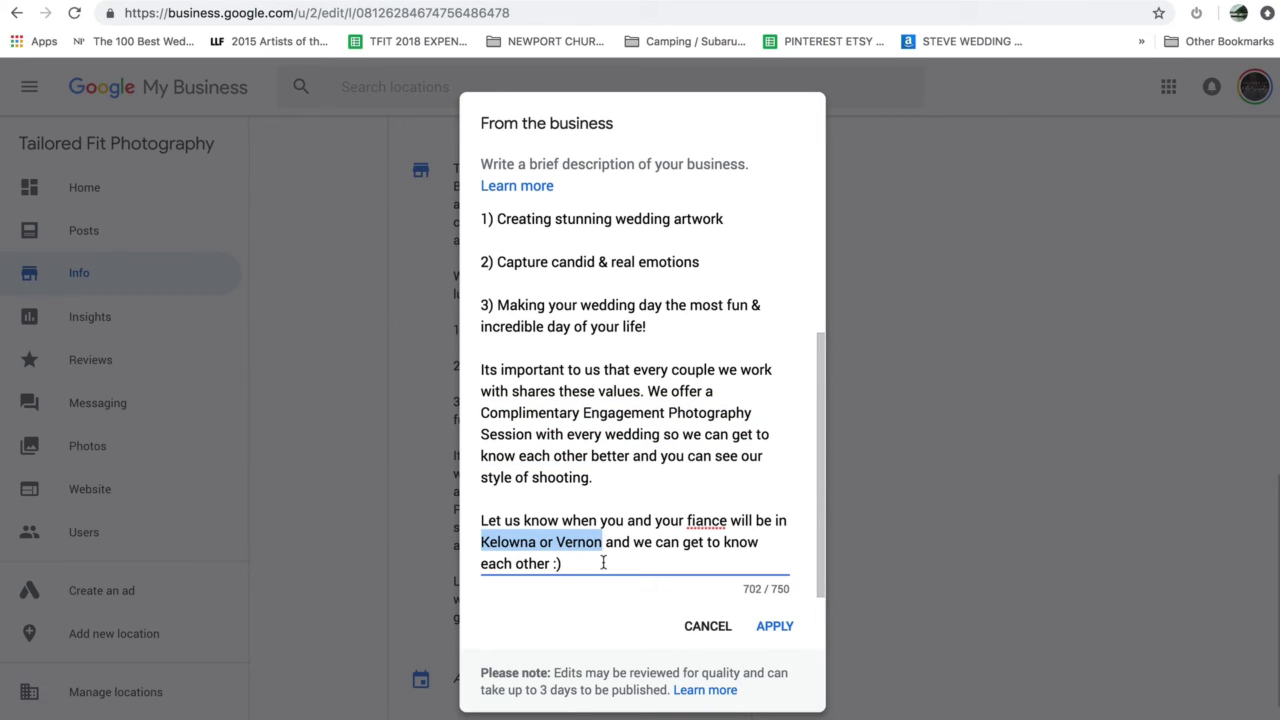
{"action": "left_click", "coordinate": [701, 630]}
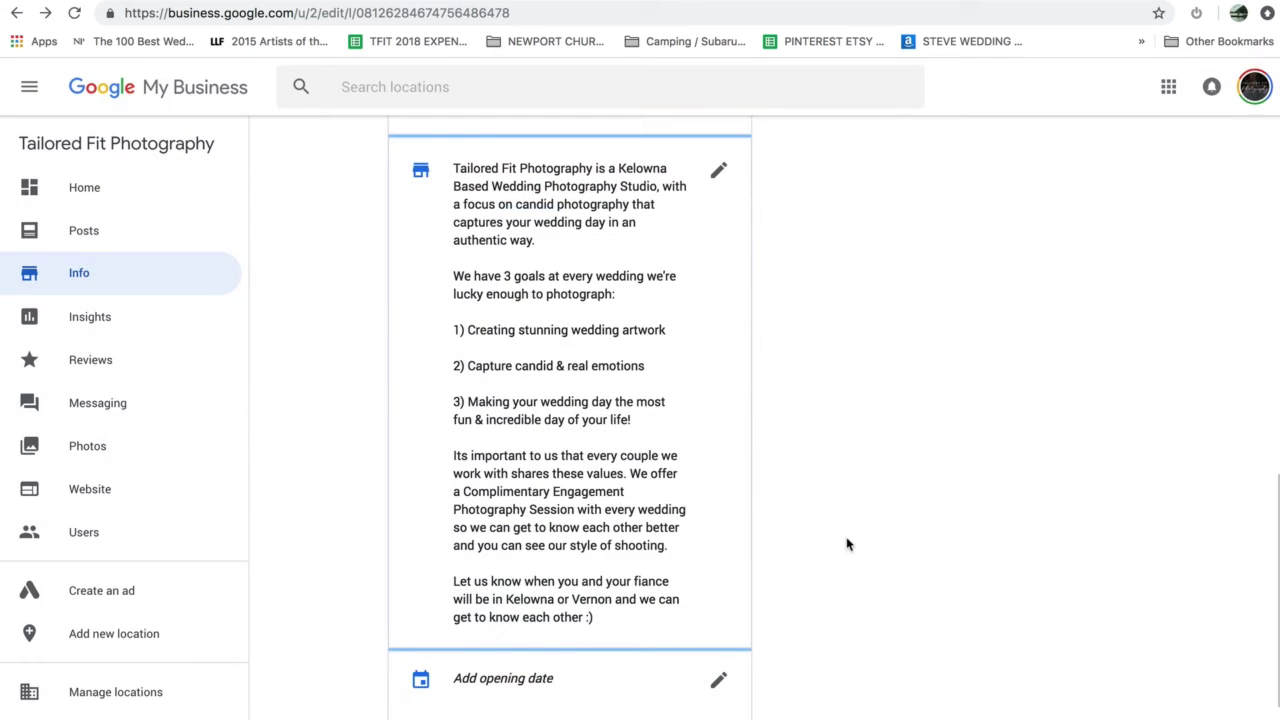
Scroll through the Photos page's cover, profile, logo and wedding photo grid.
{"action": "scroll", "coordinate": [846, 545], "scroll_direction": "down", "scroll_amount": 2}
{"action": "scroll", "coordinate": [843, 560], "scroll_direction": "up", "scroll_amount": 1}
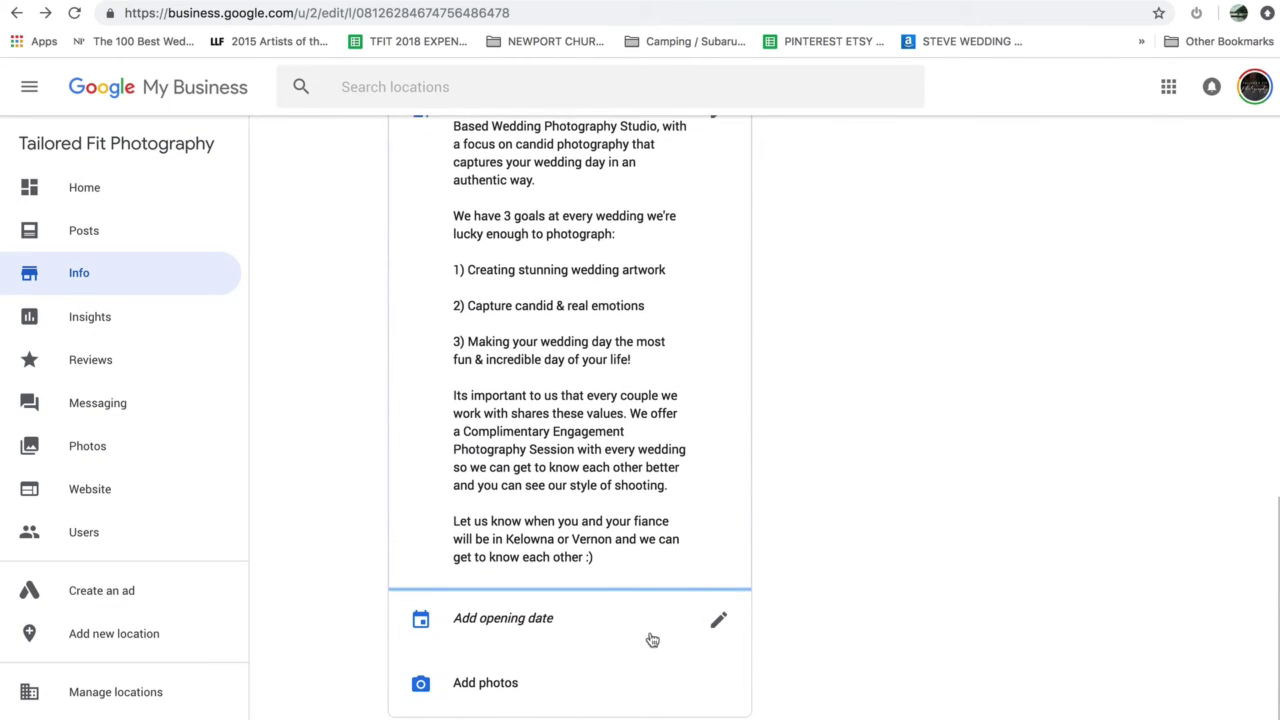
{"action": "scroll", "coordinate": [926, 436], "scroll_direction": "up", "scroll_amount": 10}
{"action": "scroll", "coordinate": [927, 438], "scroll_direction": "down", "scroll_amount": 2}
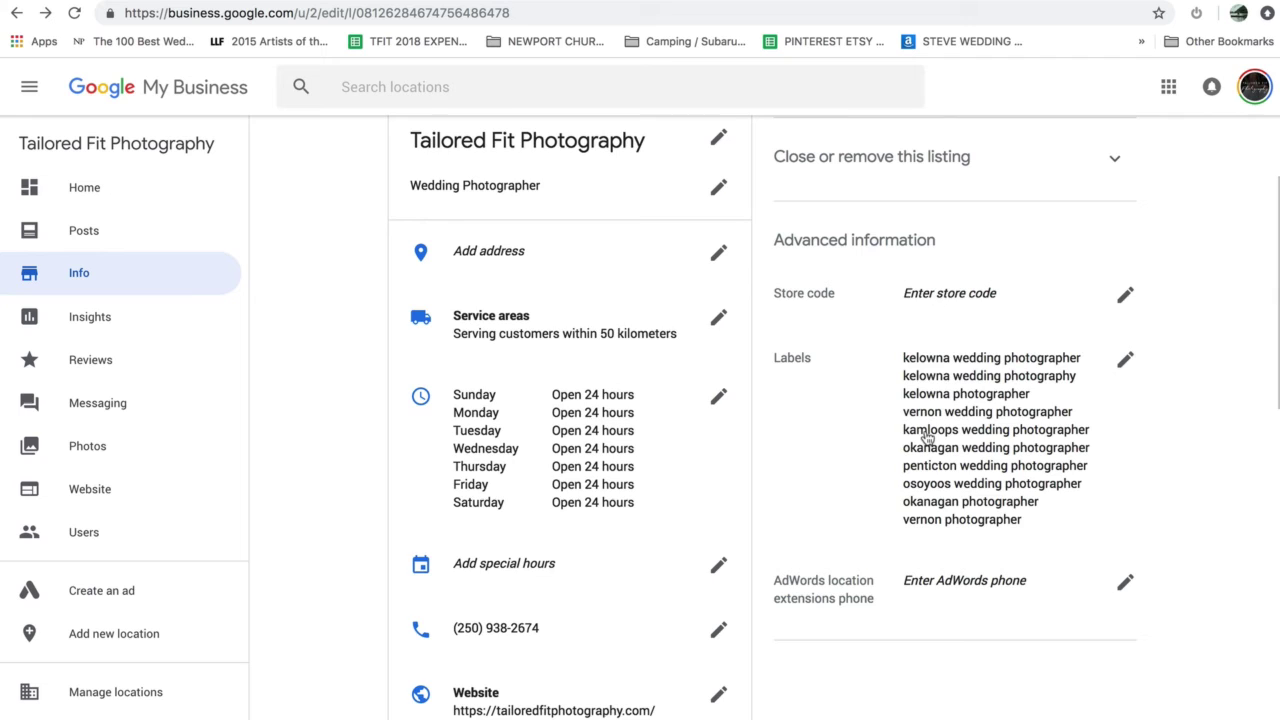
{"action": "scroll", "coordinate": [927, 438], "scroll_direction": "down", "scroll_amount": 8}
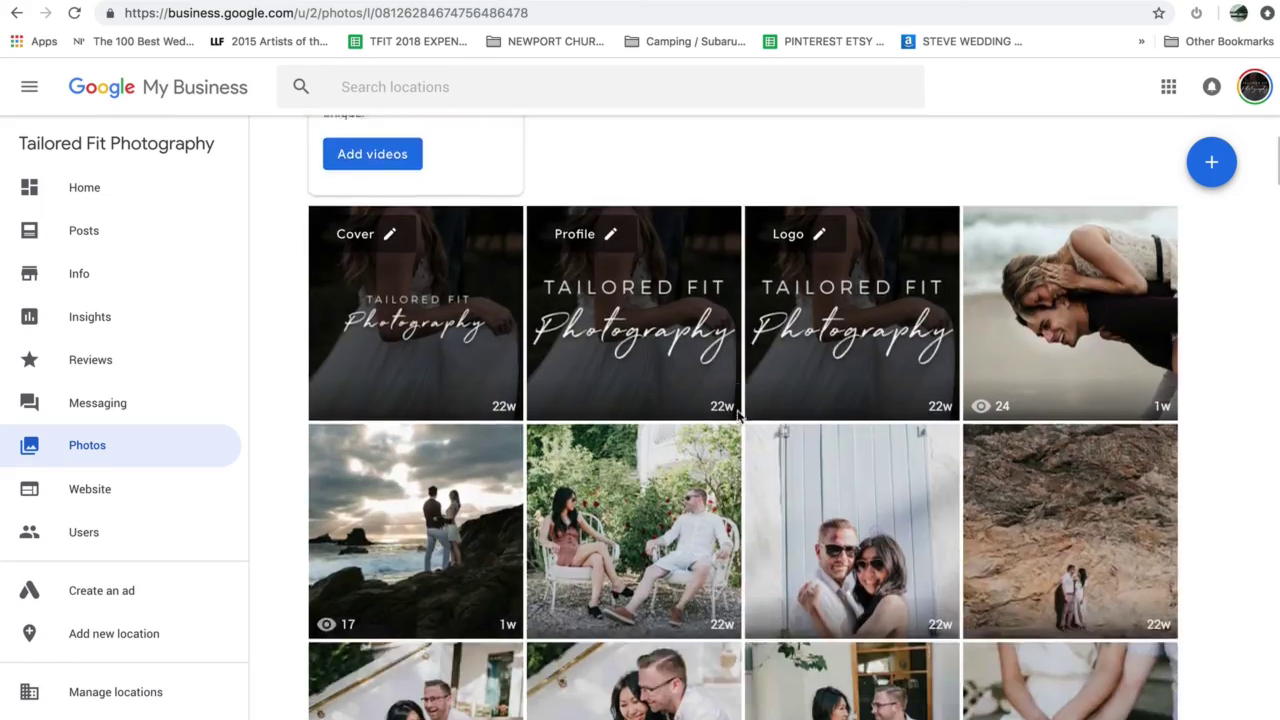
{"action": "scroll", "coordinate": [739, 418], "scroll_direction": "down", "scroll_amount": 6}
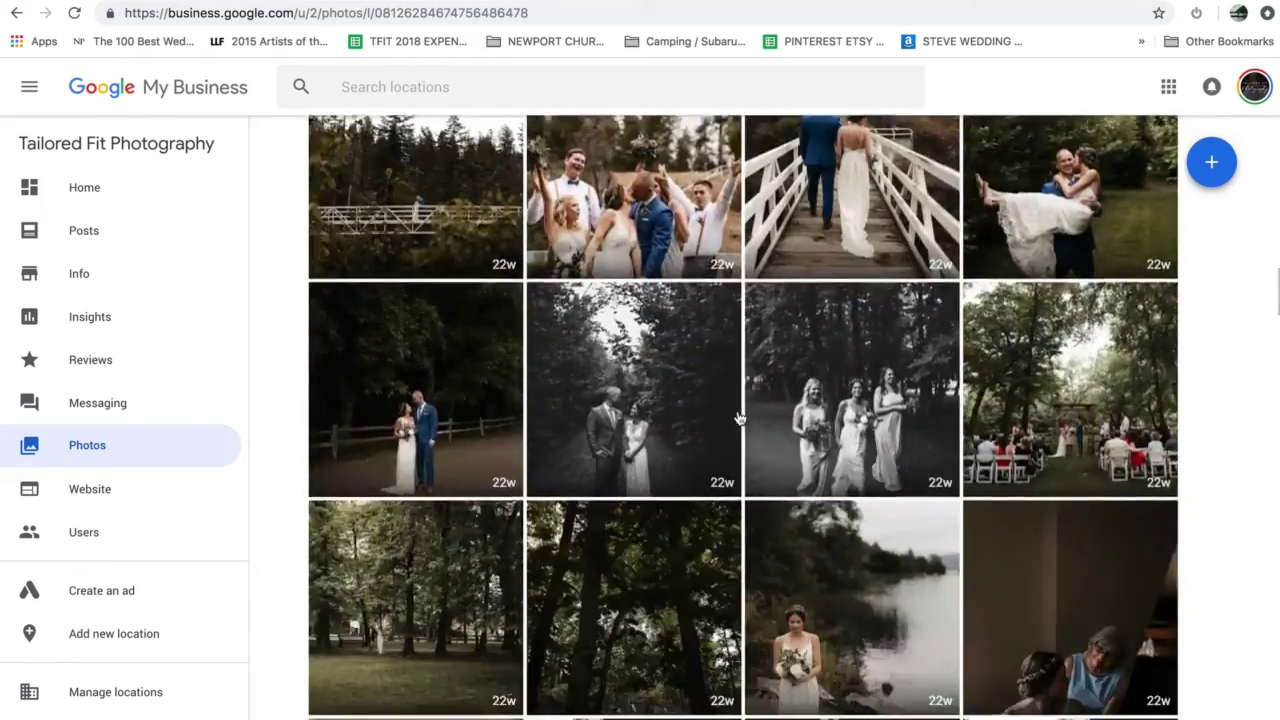
{"action": "scroll", "coordinate": [740, 418], "scroll_direction": "down", "scroll_amount": 20}
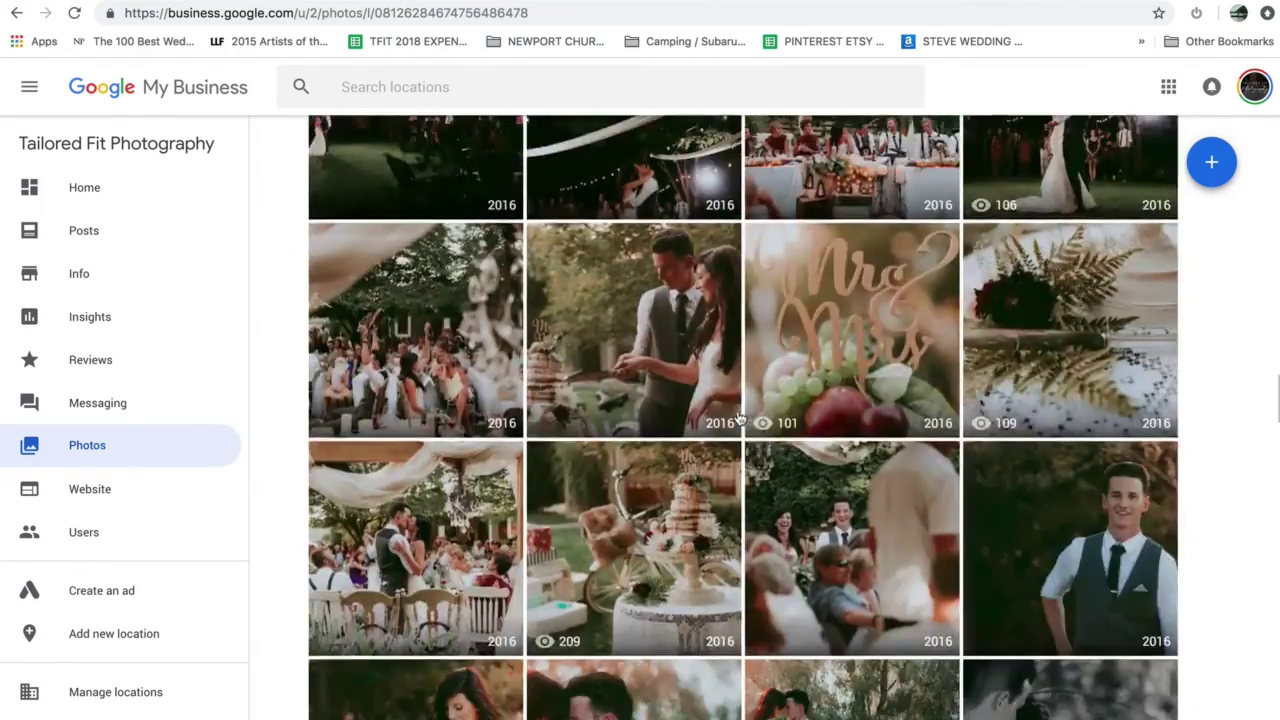
{"action": "scroll", "coordinate": [740, 418], "scroll_direction": "down", "scroll_amount": 15}
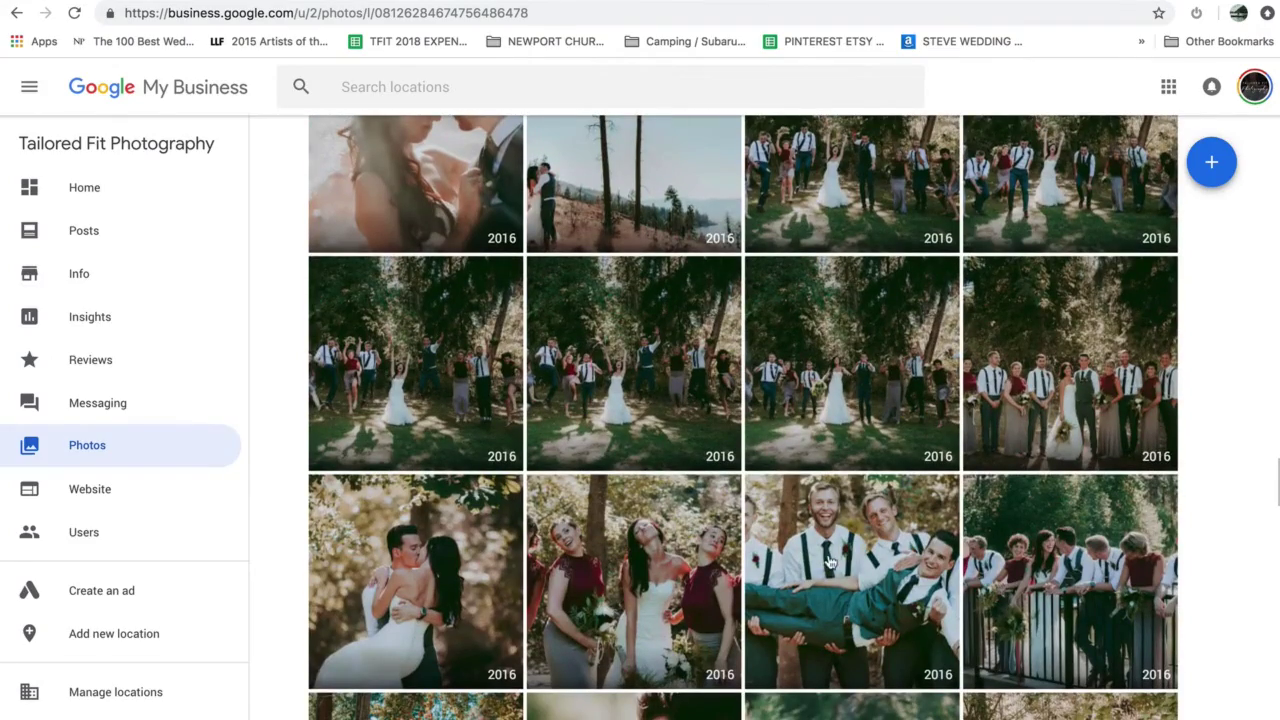
{"action": "scroll", "coordinate": [853, 572], "scroll_direction": "down", "scroll_amount": 15}
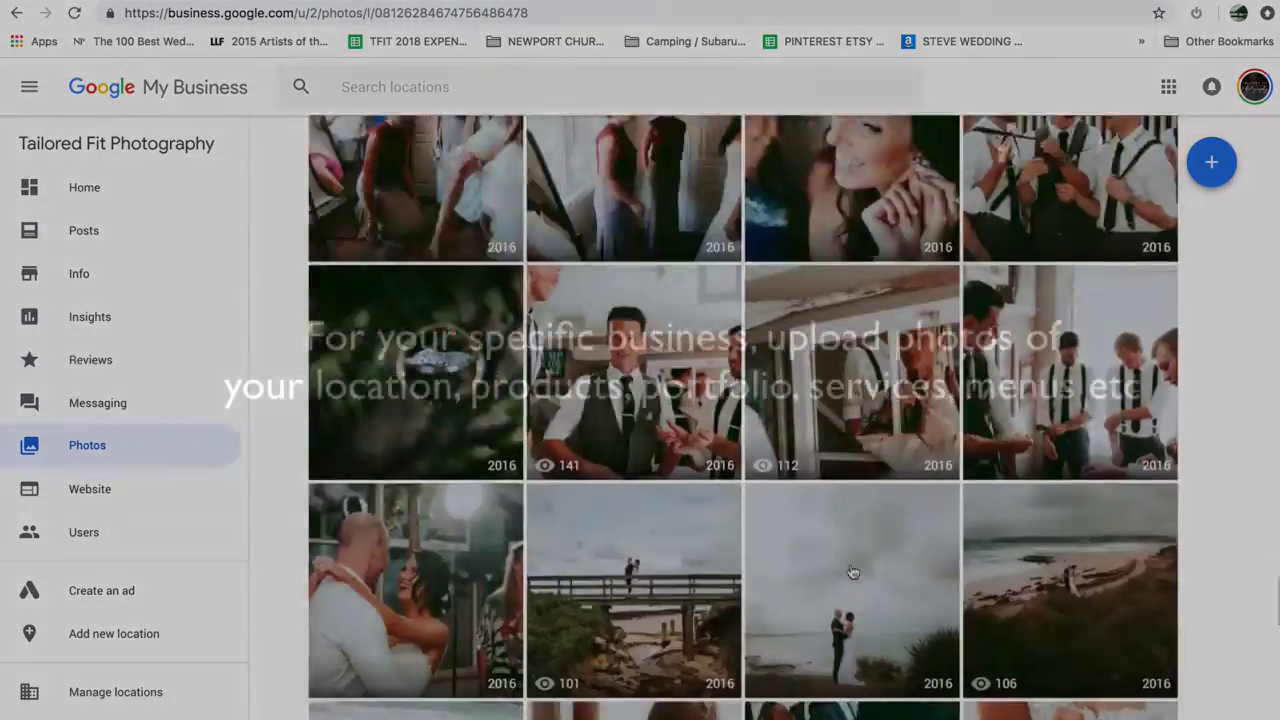
{"action": "scroll", "coordinate": [853, 572], "scroll_direction": "up", "scroll_amount": 20}
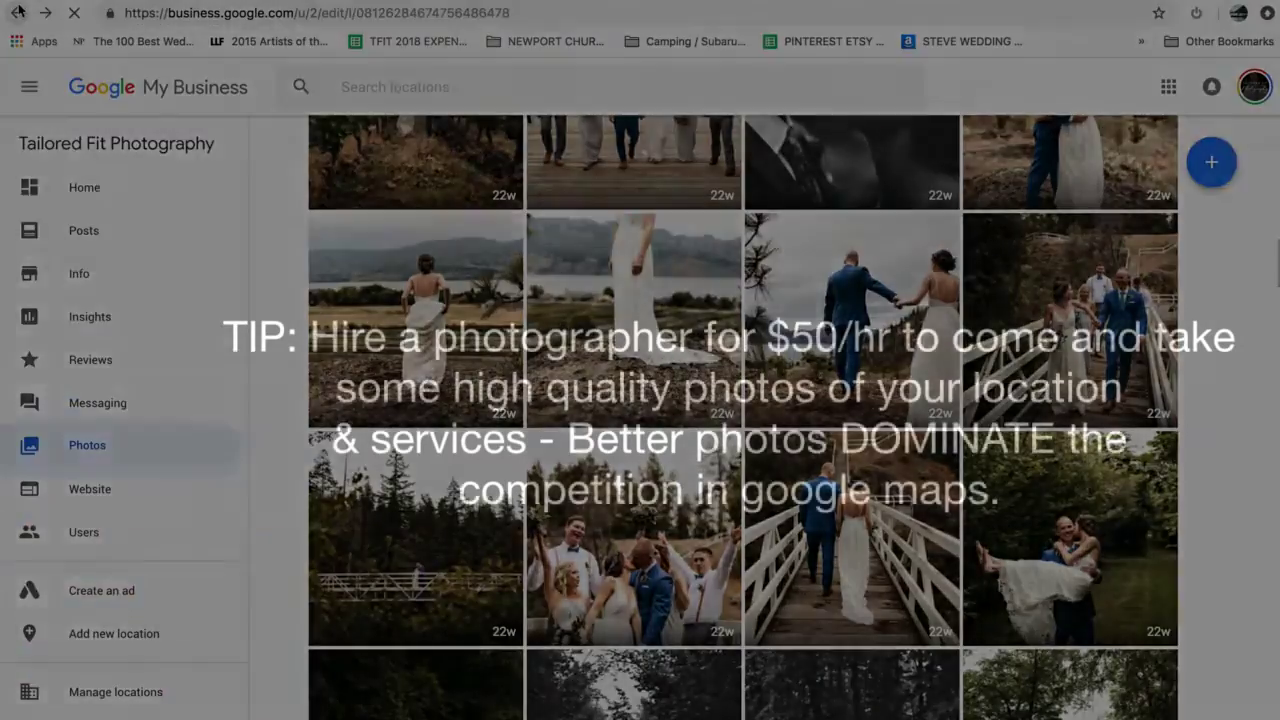
Review the ten location-keyword labels in the Labels editor and cancel without changes.
{"action": "left_click", "coordinate": [79, 273]}
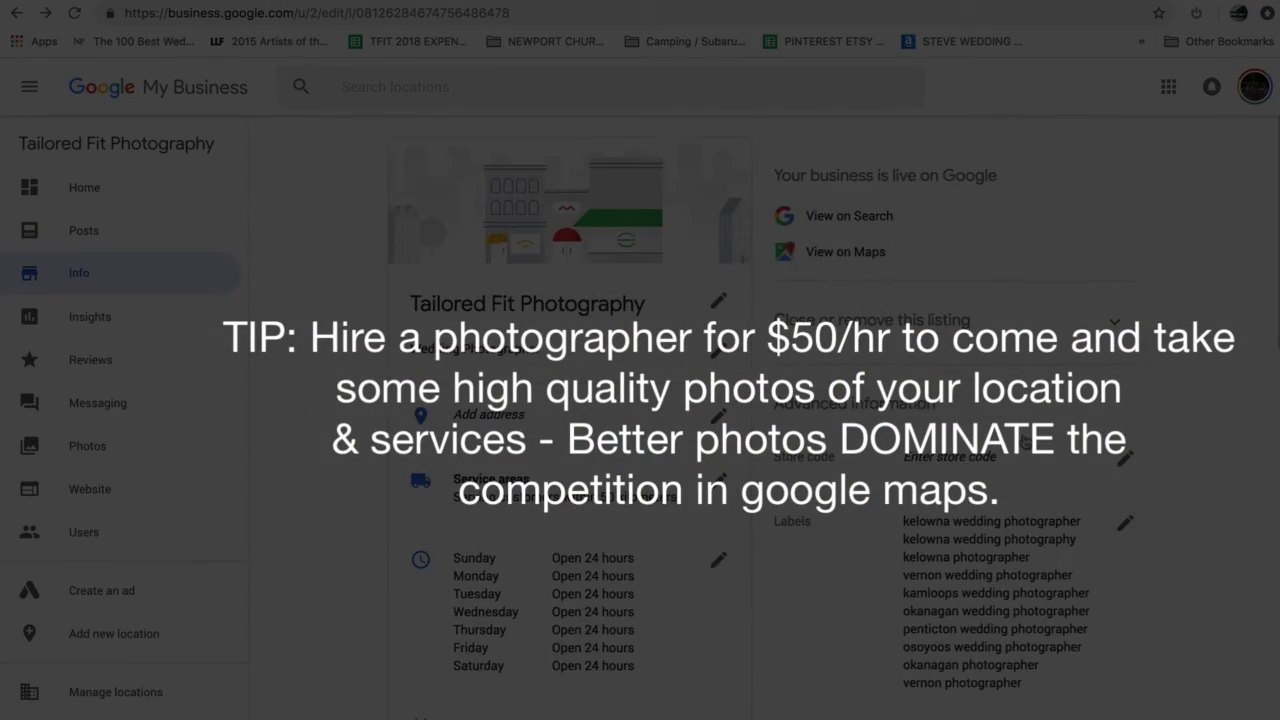
{"action": "scroll", "coordinate": [760, 420], "scroll_direction": "down", "scroll_amount": 2}
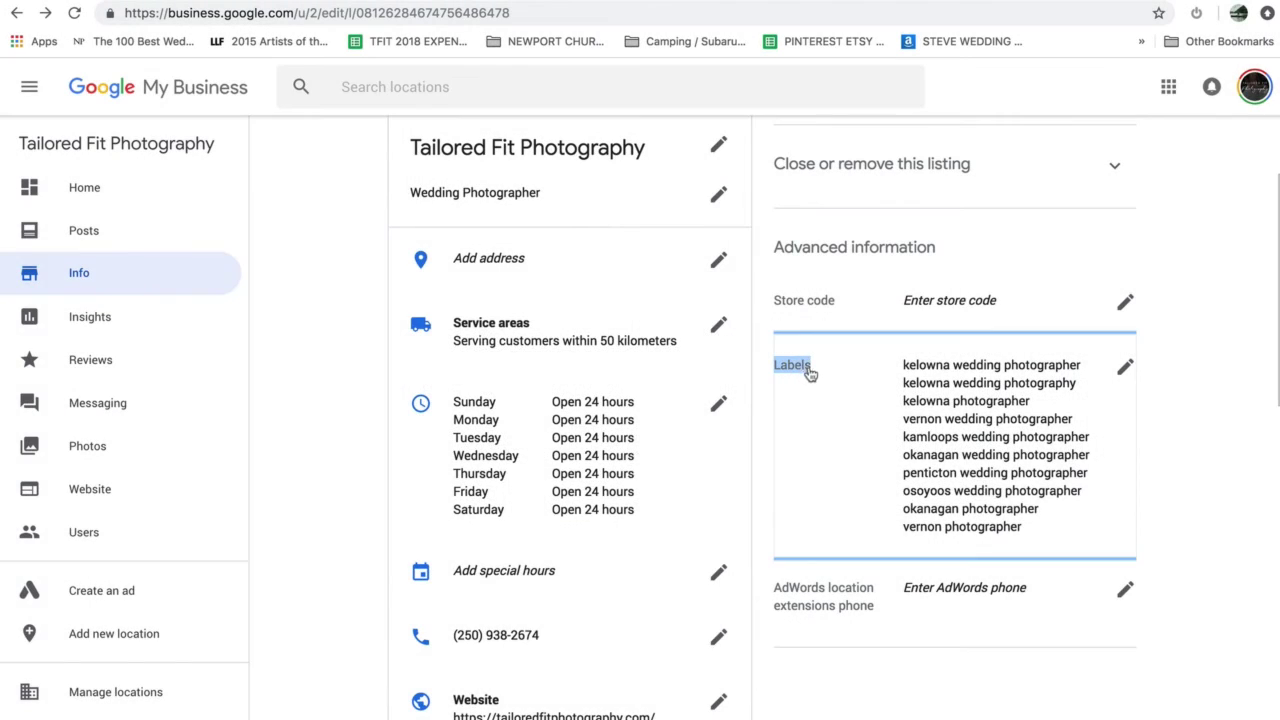
{"action": "left_click", "coordinate": [810, 370]}
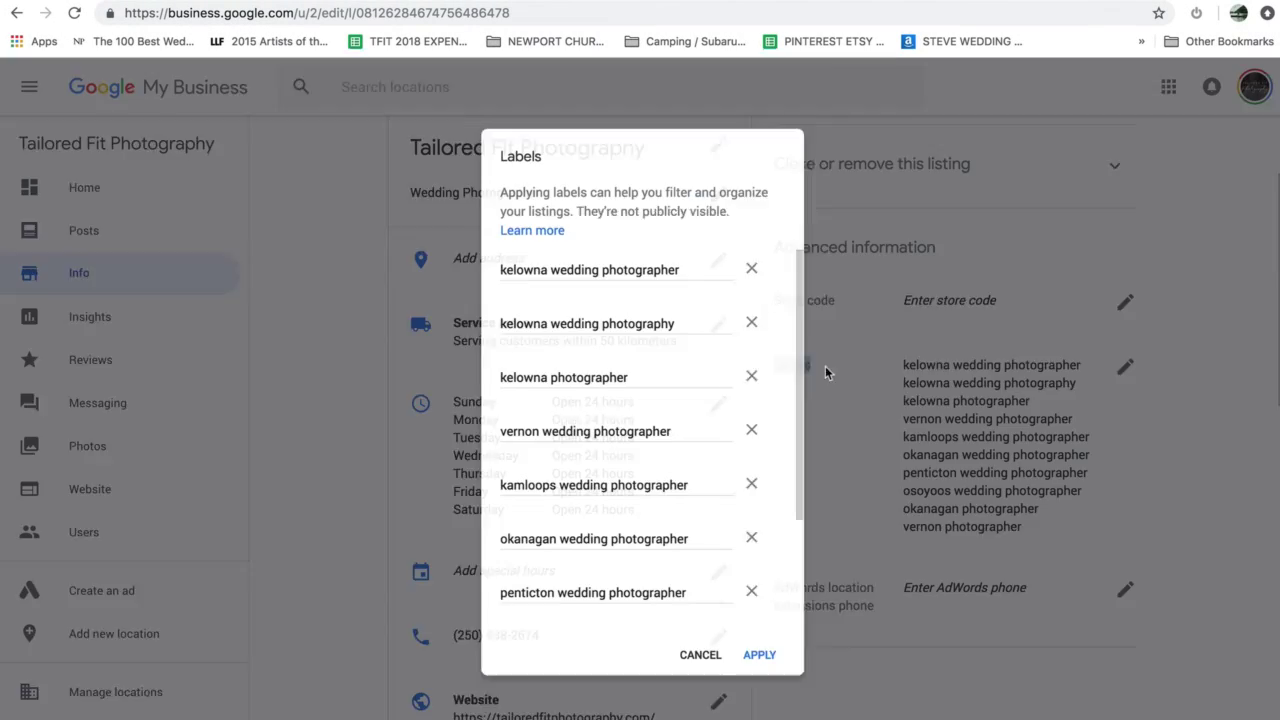
{"action": "scroll", "coordinate": [620, 370], "scroll_direction": "down", "scroll_amount": 3}
{"action": "scroll", "coordinate": [628, 390], "scroll_direction": "up", "scroll_amount": 3}
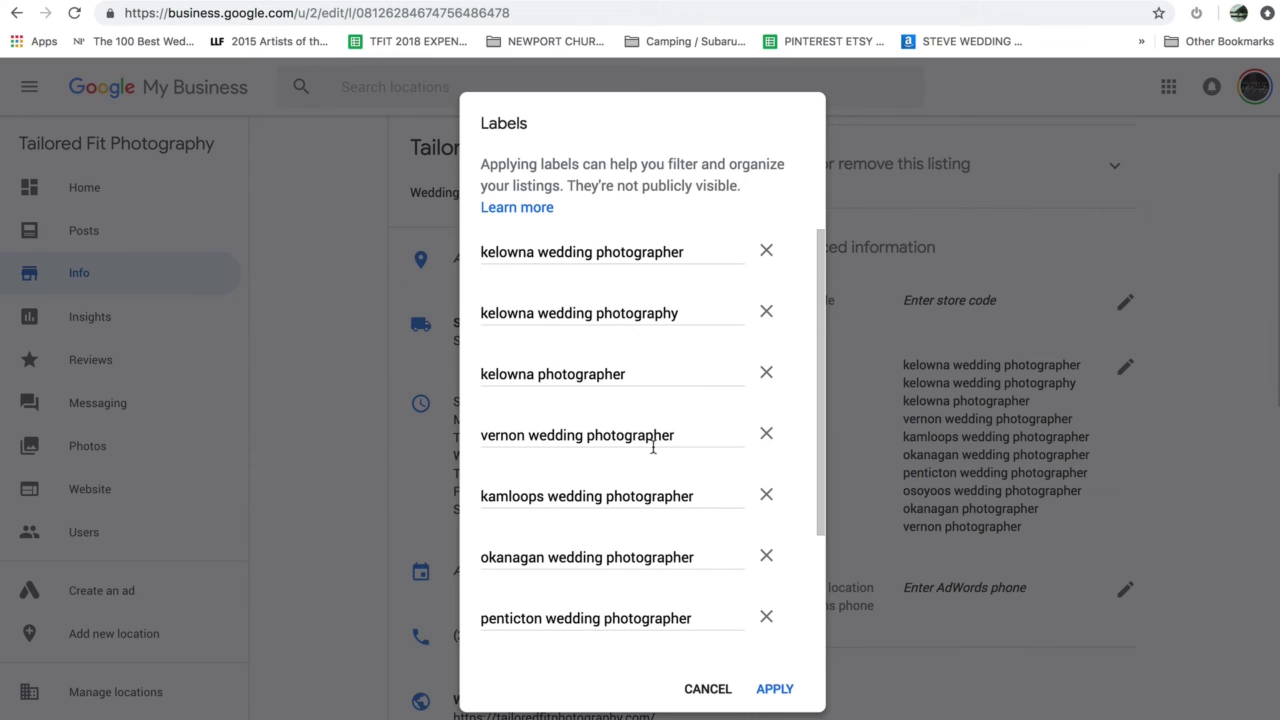
{"action": "scroll", "coordinate": [676, 500], "scroll_direction": "down", "scroll_amount": 1}
{"action": "scroll", "coordinate": [676, 499], "scroll_direction": "up", "scroll_amount": 2}
{"action": "scroll", "coordinate": [621, 314], "scroll_direction": "down", "scroll_amount": 2}
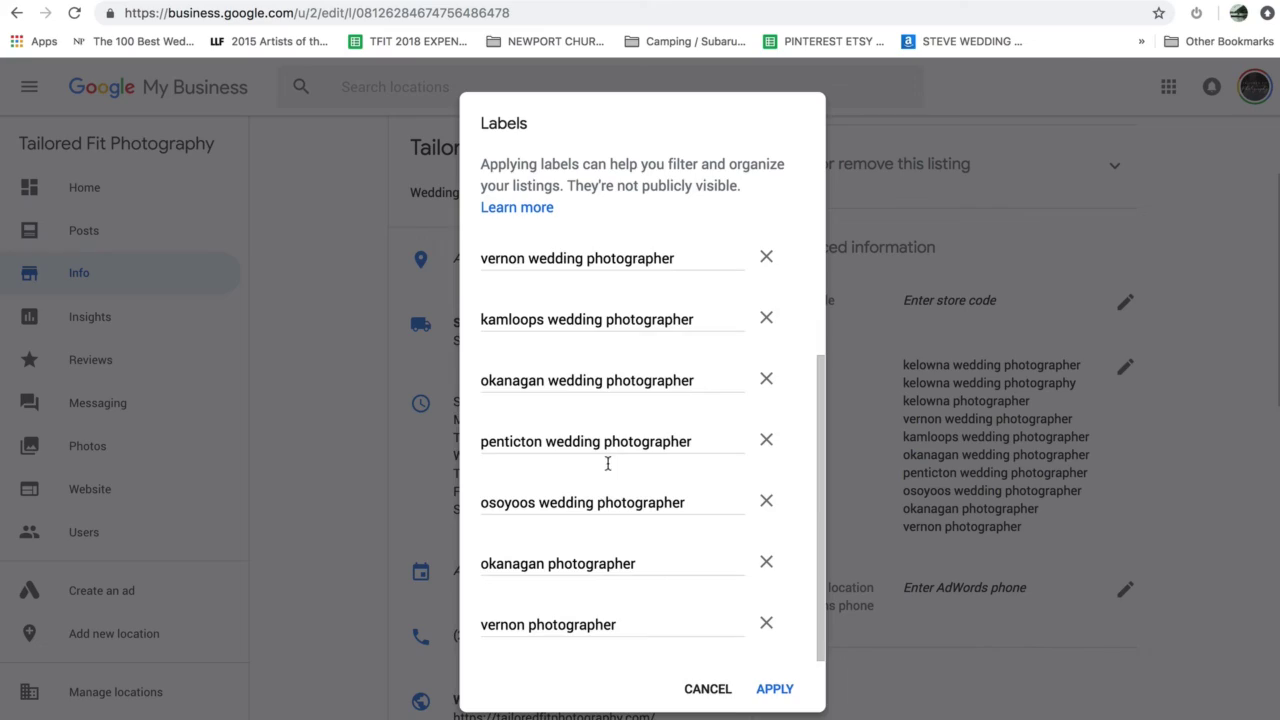
{"action": "left_click", "coordinate": [708, 689]}
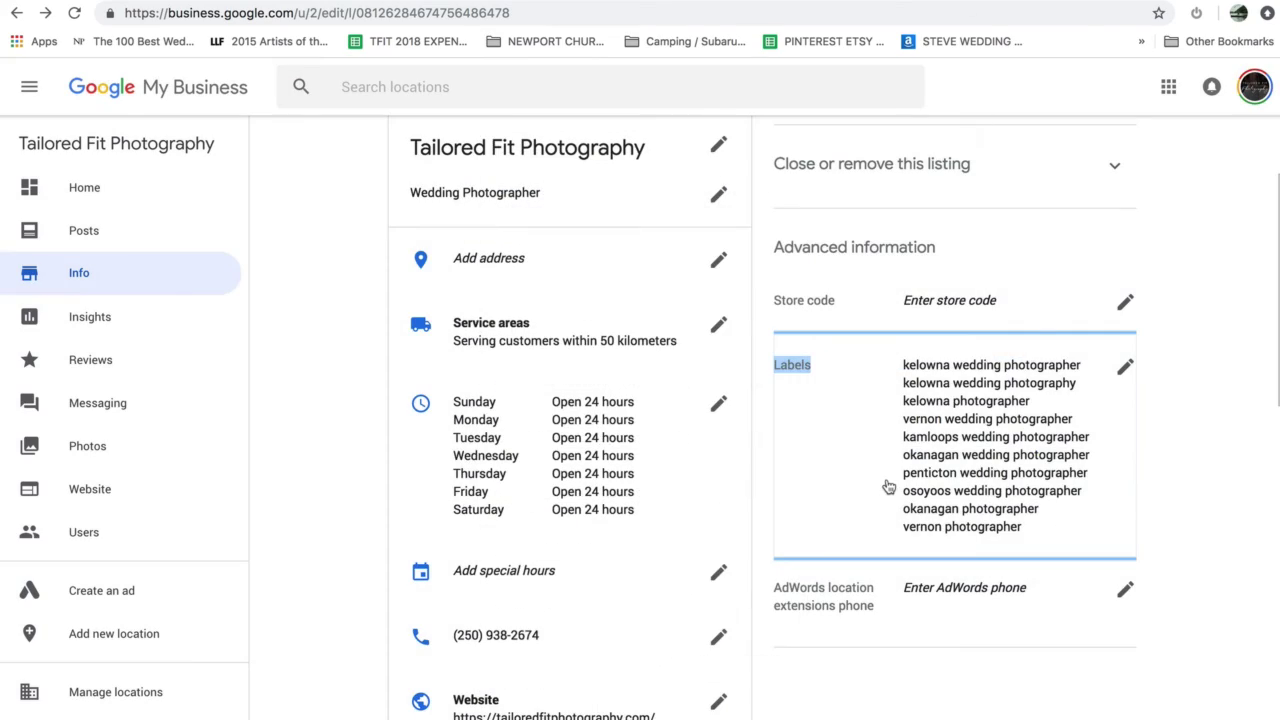
{"action": "scroll", "coordinate": [888, 486], "scroll_direction": "down", "scroll_amount": 10}
{"action": "scroll", "coordinate": [886, 486], "scroll_direction": "up", "scroll_amount": 10}
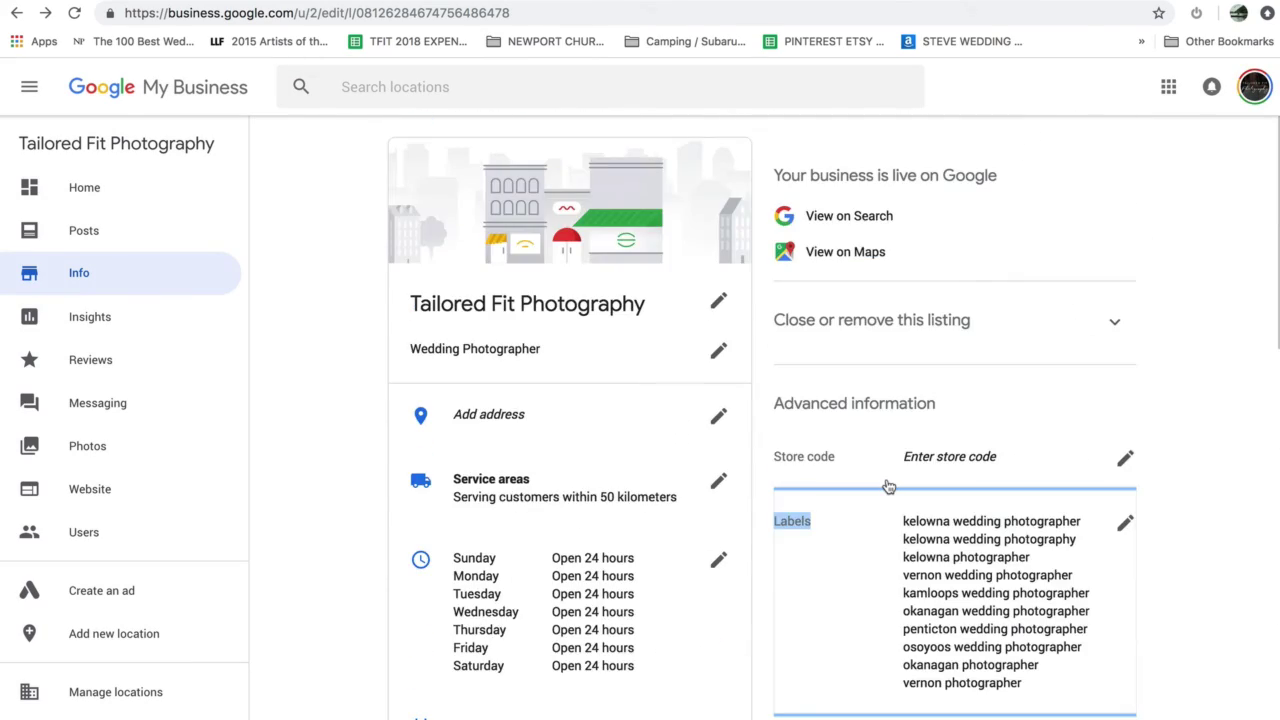